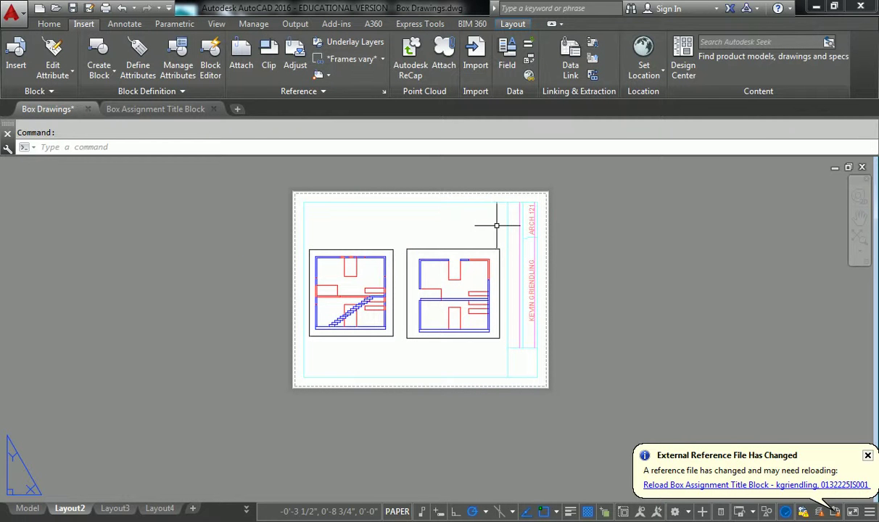
- Pan and zoom in on Layout2 so both box floor plans and the title block fill the view
middle_drag(481, 258, 453, 288)
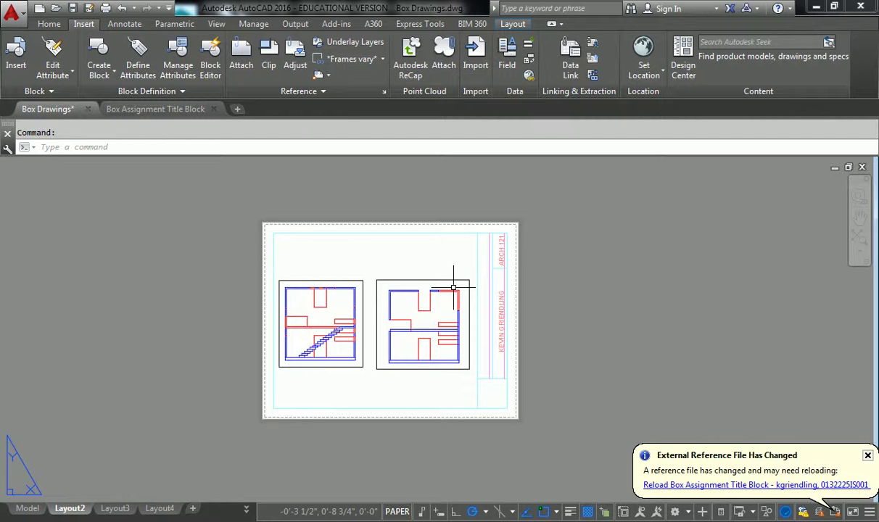
scroll(496, 287, up, 3)
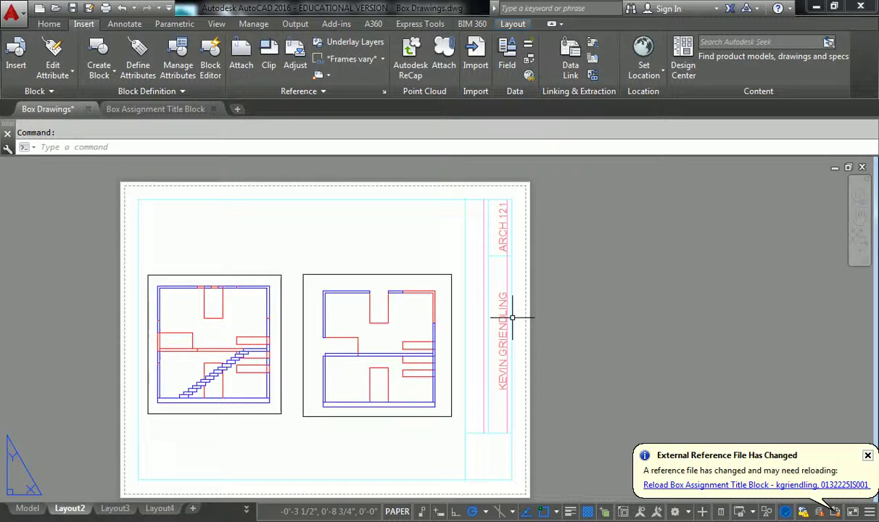
- Try making the Title Block|Text layer current from the Layer dropdown, then dismiss the warning
click(49, 24)
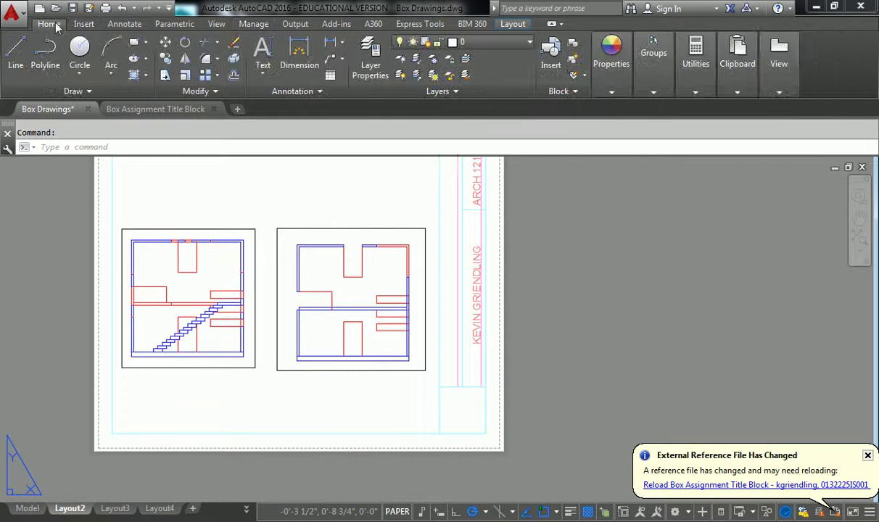
click(490, 42)
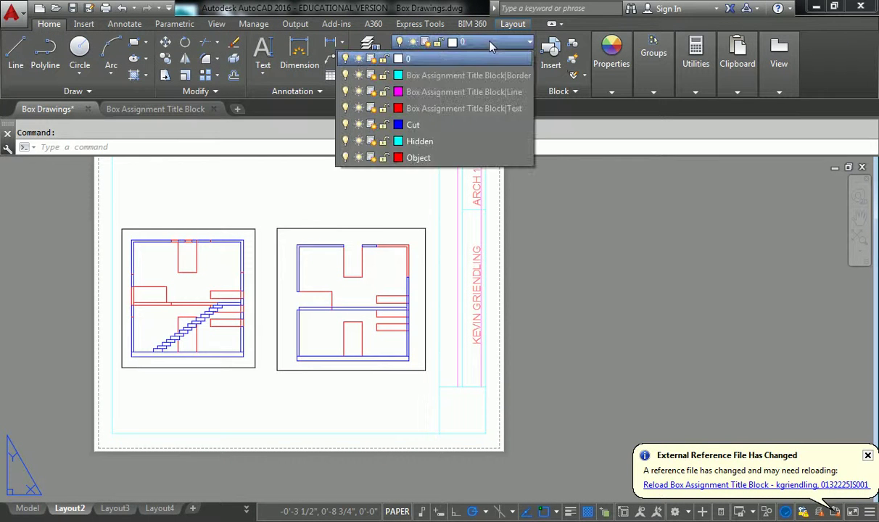
click(471, 109)
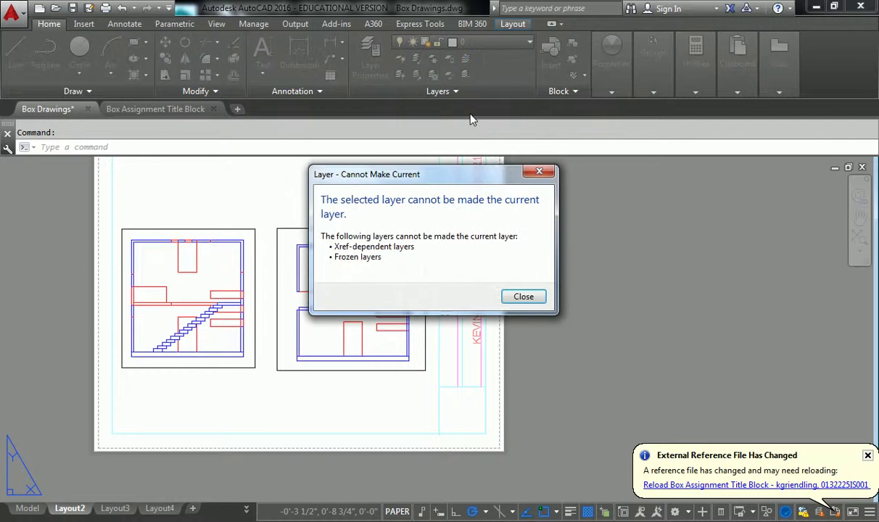
click(549, 172)
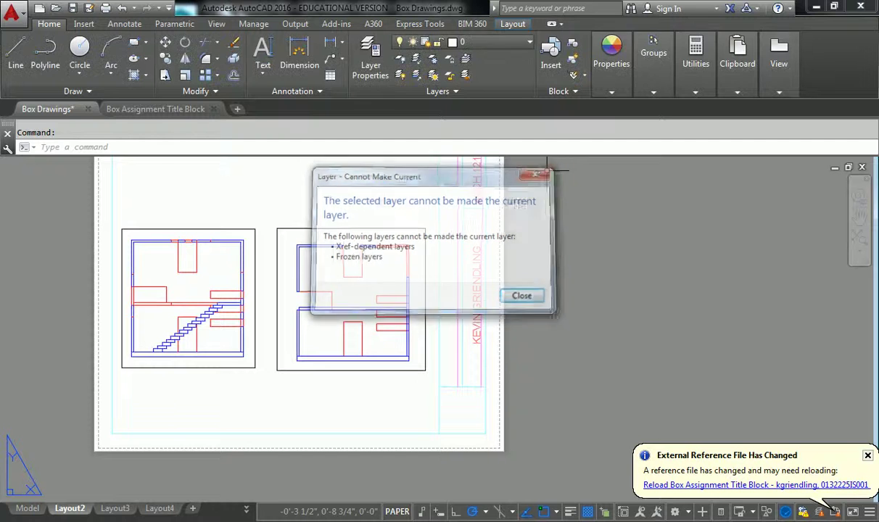
- Turn the Title Block|Text layer off and back on to see its effect on the title block
click(435, 42)
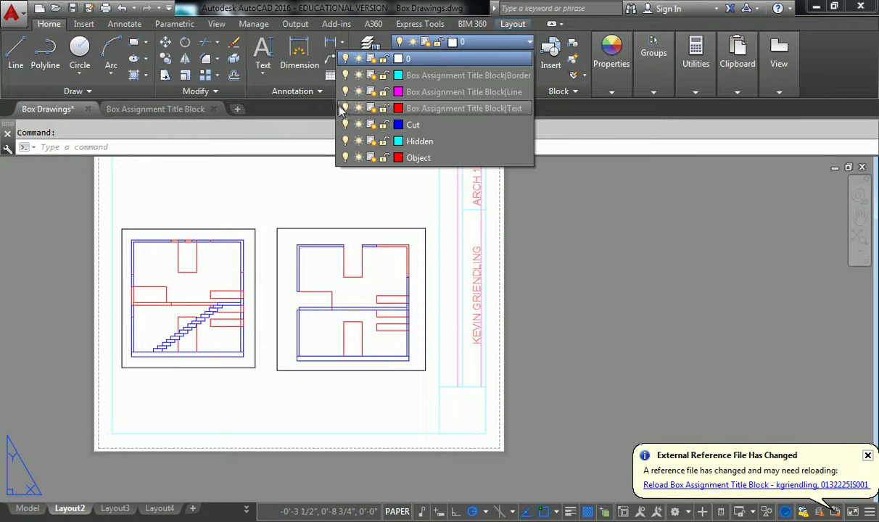
click(346, 108)
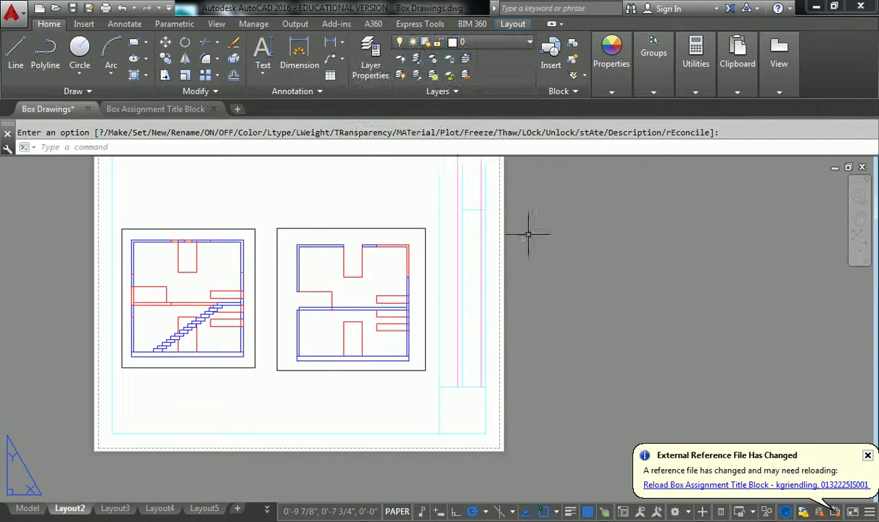
middle_drag(526, 231, 546, 246)
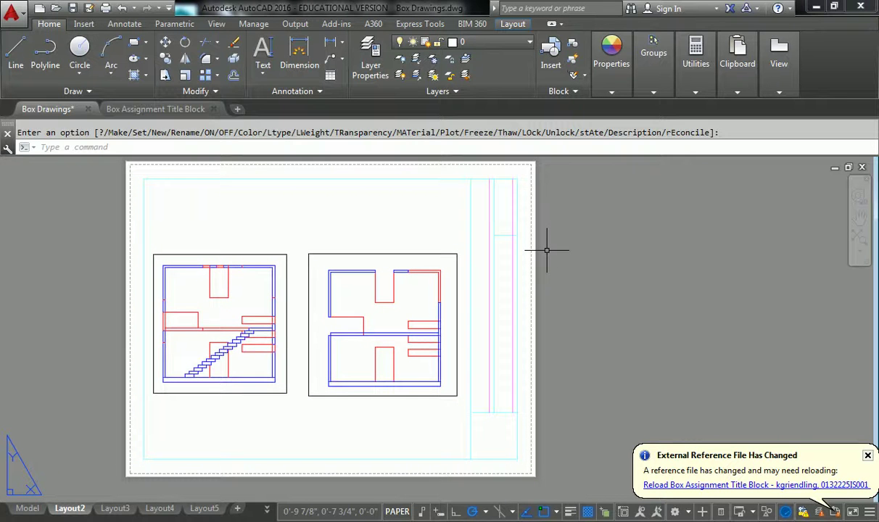
click(457, 42)
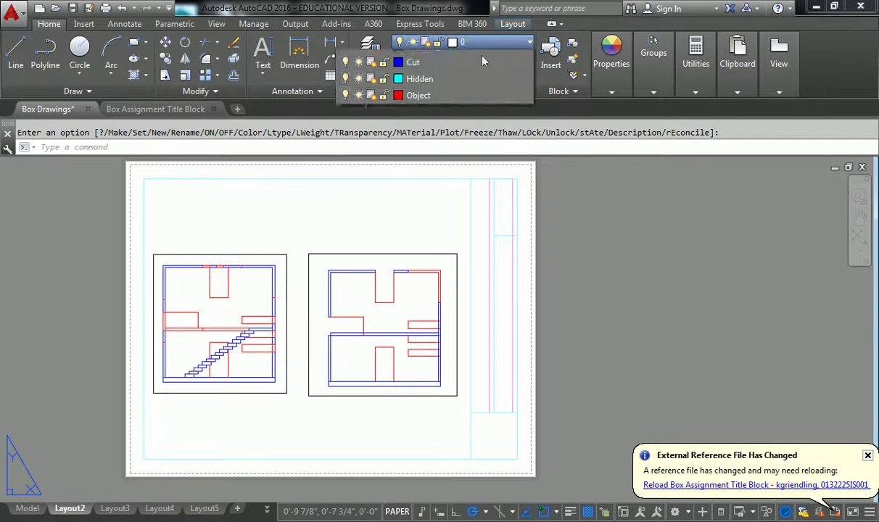
click(346, 108)
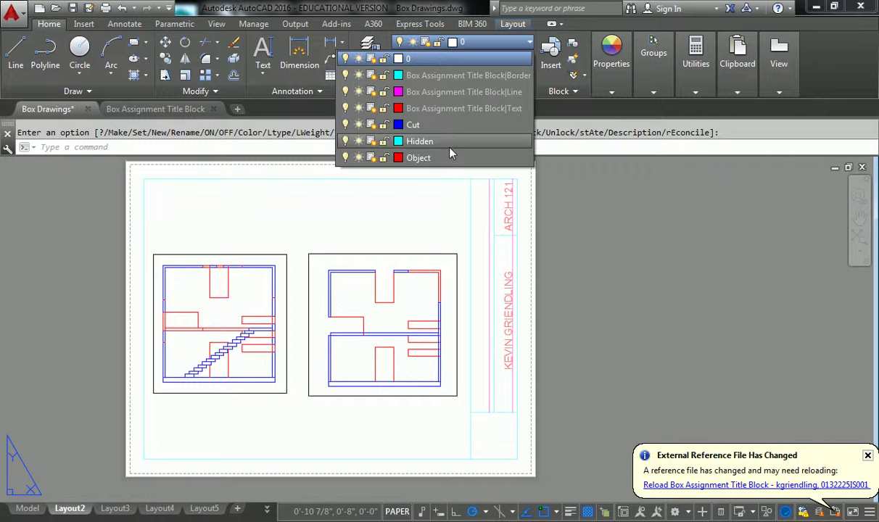
click(594, 243)
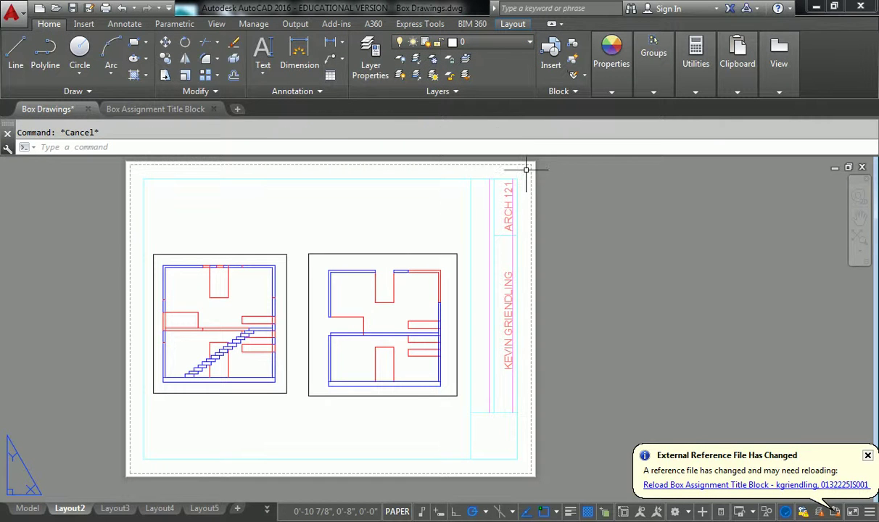
click(491, 45)
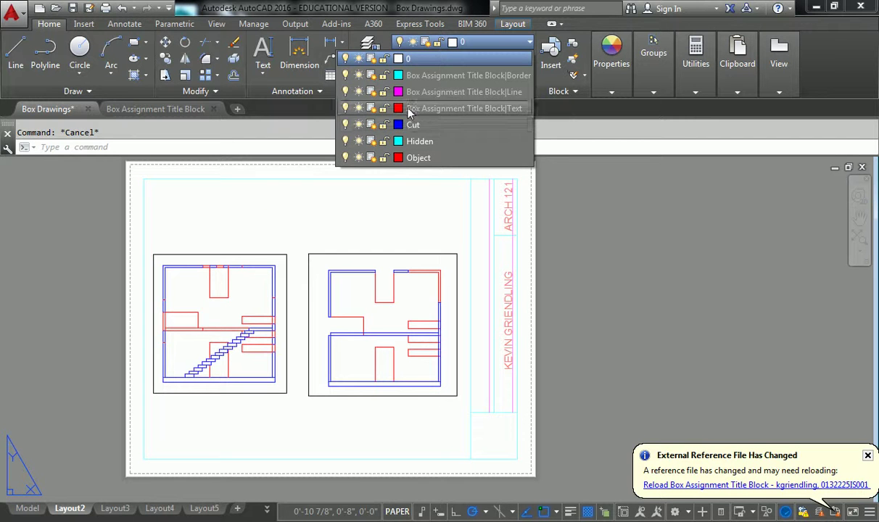
key(Escape)
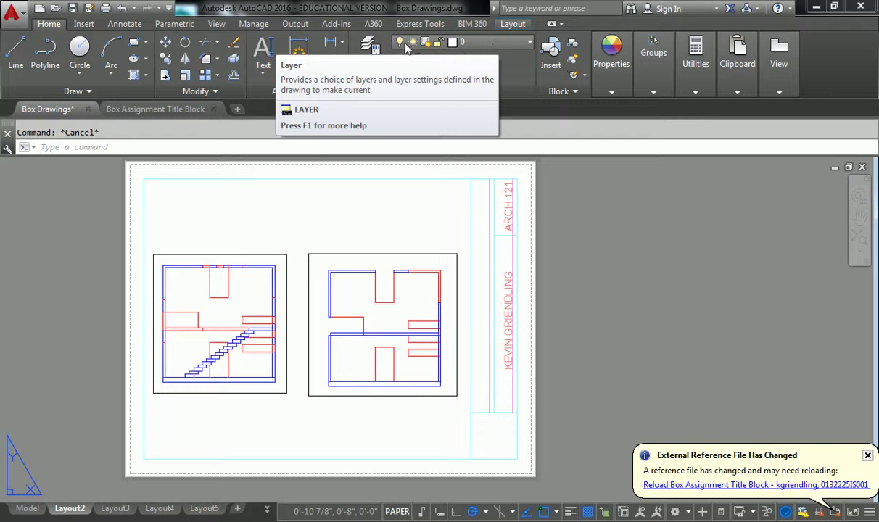
- In Layer Properties Manager, create a layer named Text coloured red and widen the name column
click(370, 58)
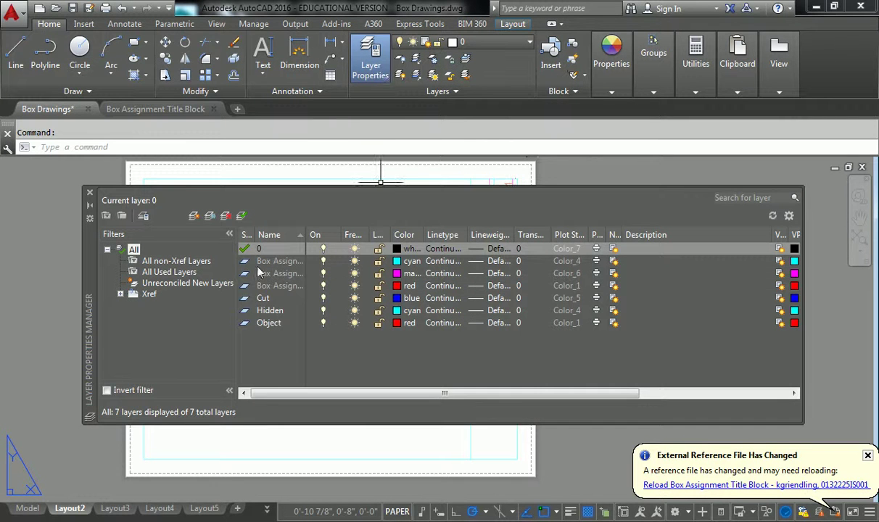
click(194, 216)
text(Tex)
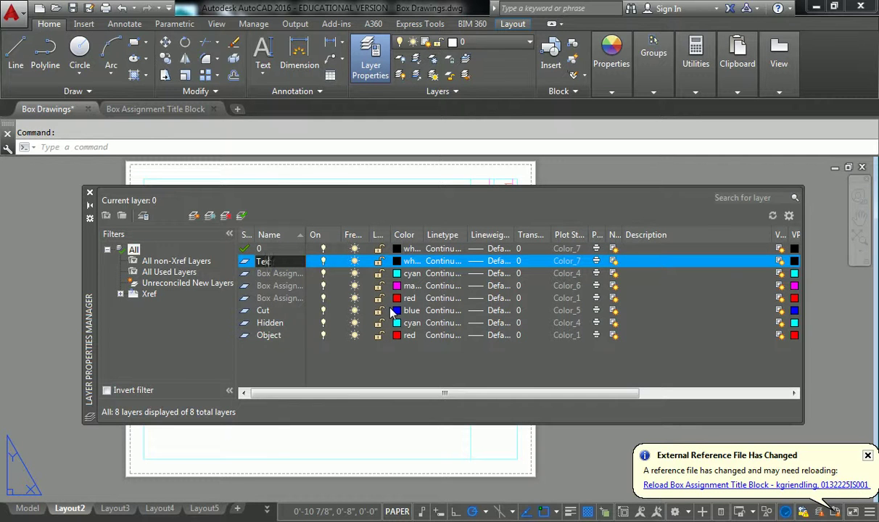
text(t)
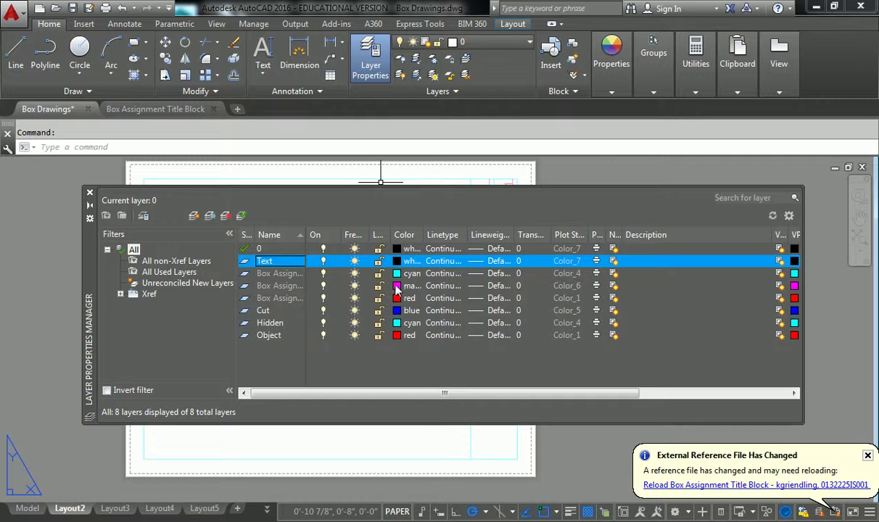
click(404, 263)
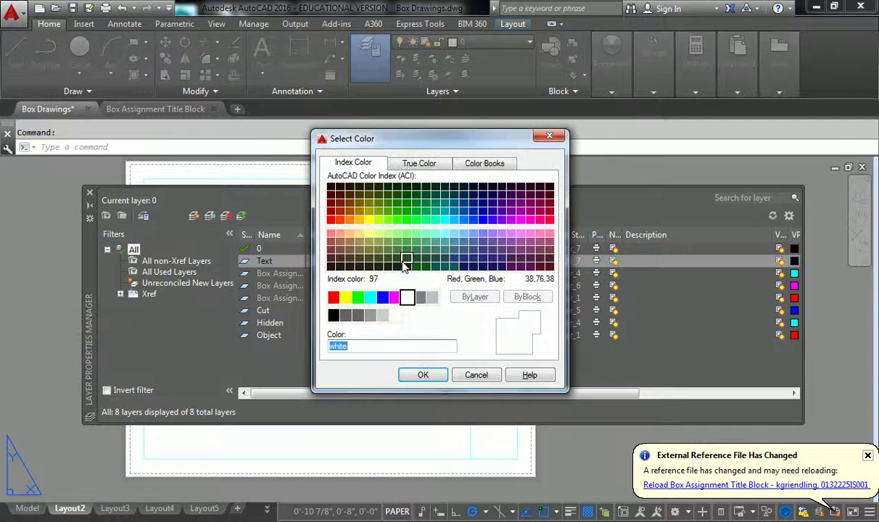
click(333, 296)
click(423, 375)
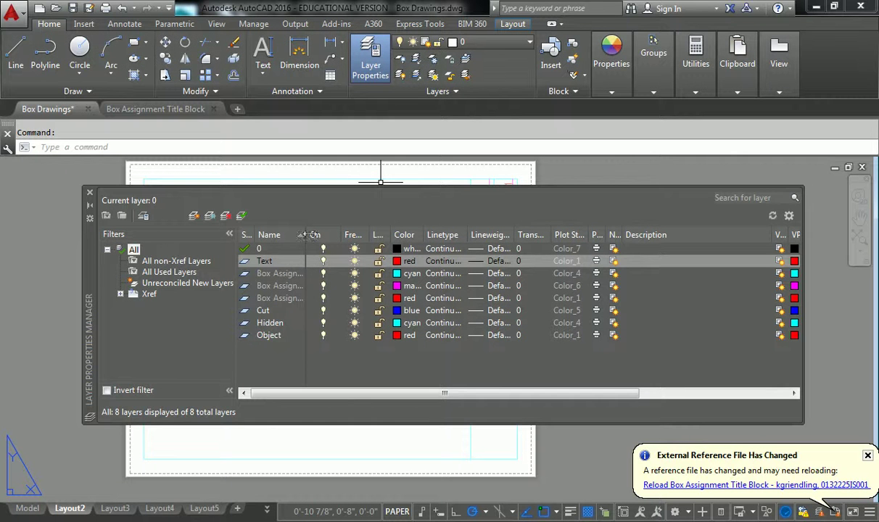
drag(306, 235, 383, 237)
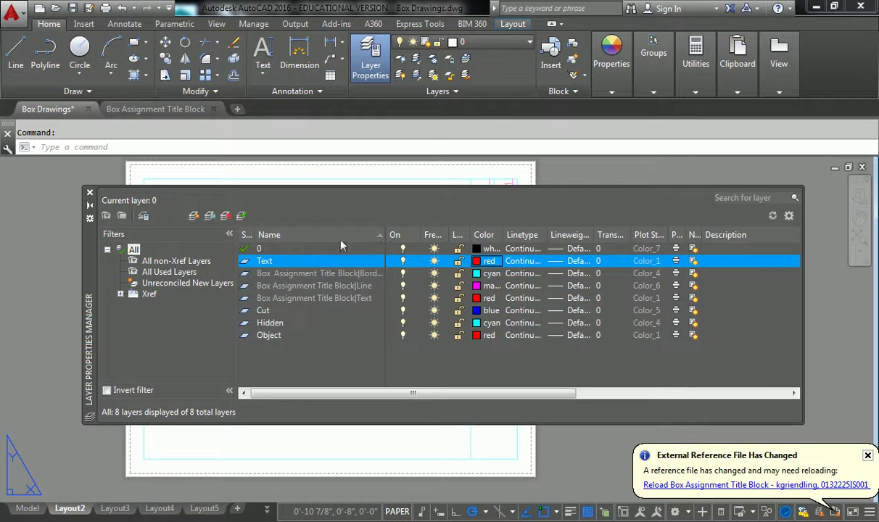
- Create a layer named VP and give it index colour 250
click(194, 216)
text(VP)
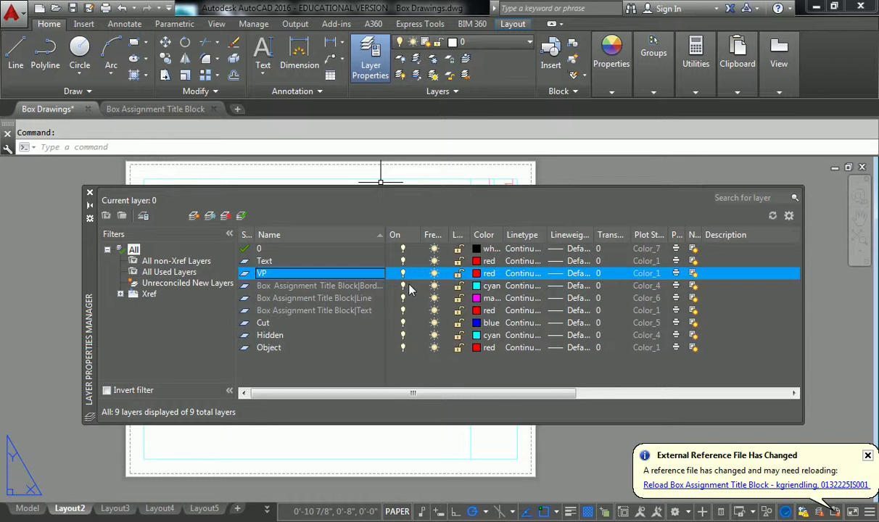
click(477, 273)
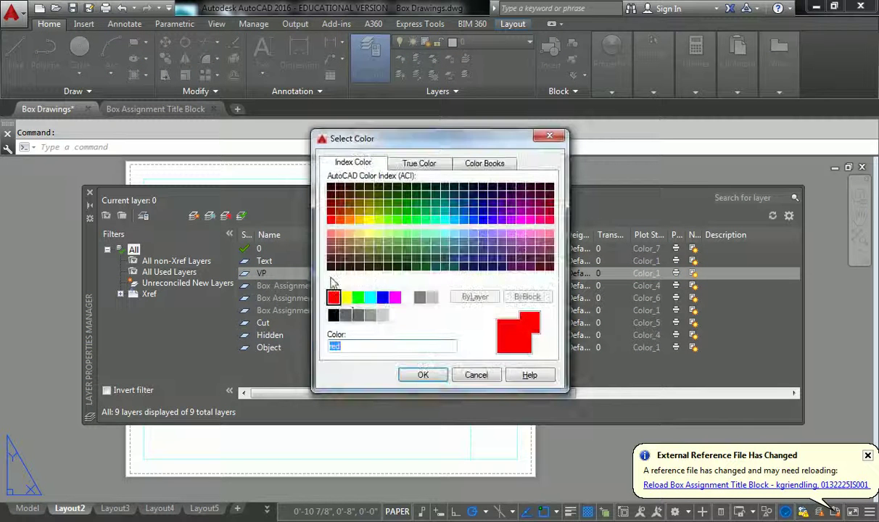
click(333, 315)
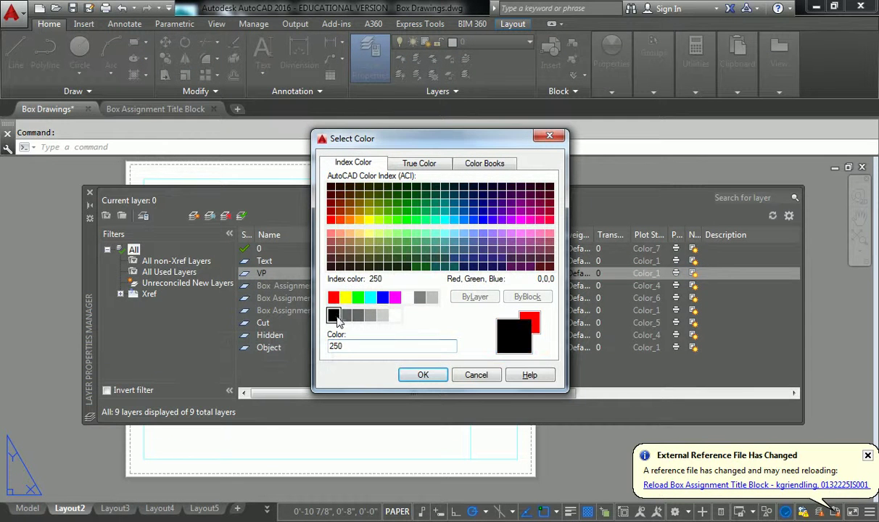
click(423, 375)
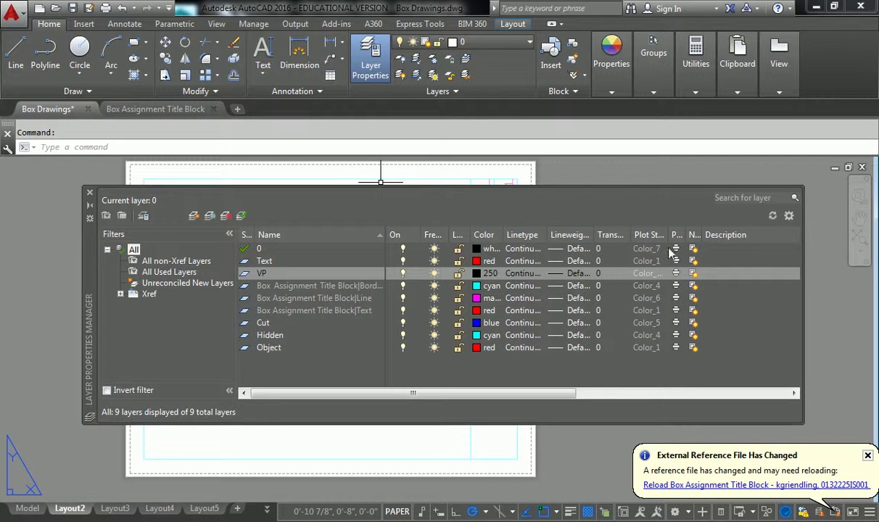
- Set the VP layer to No Plot using its printer icon in the Plot column
drag(681, 234, 727, 234)
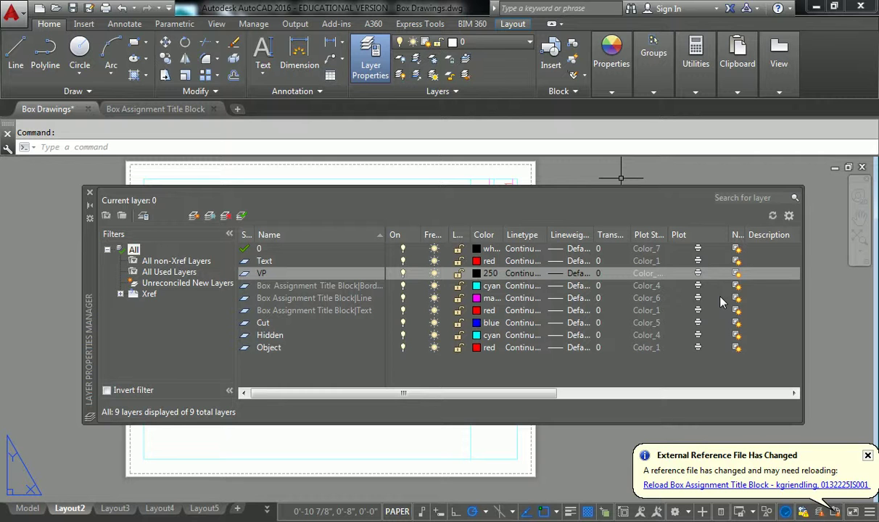
click(697, 279)
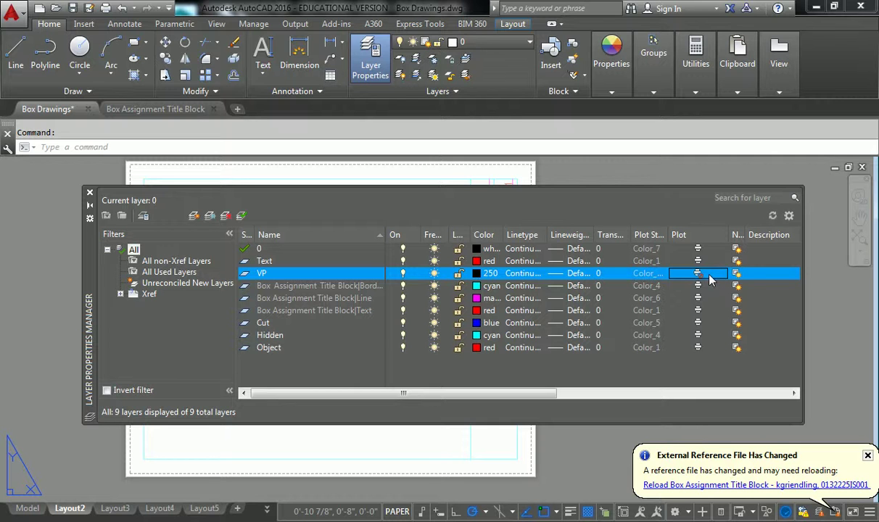
click(698, 273)
- Close the layer manager and move both Layout2 floor-plan viewports onto the VP layer
click(76, 187)
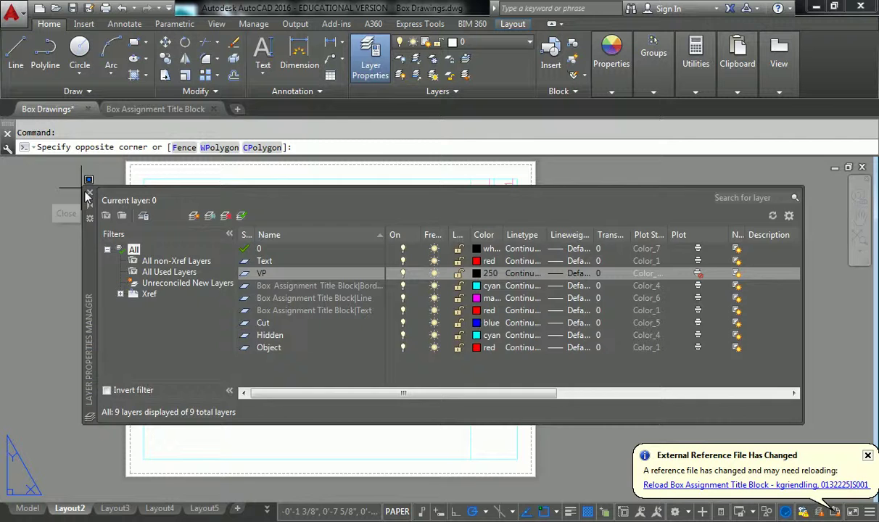
click(86, 196)
key(Escape)
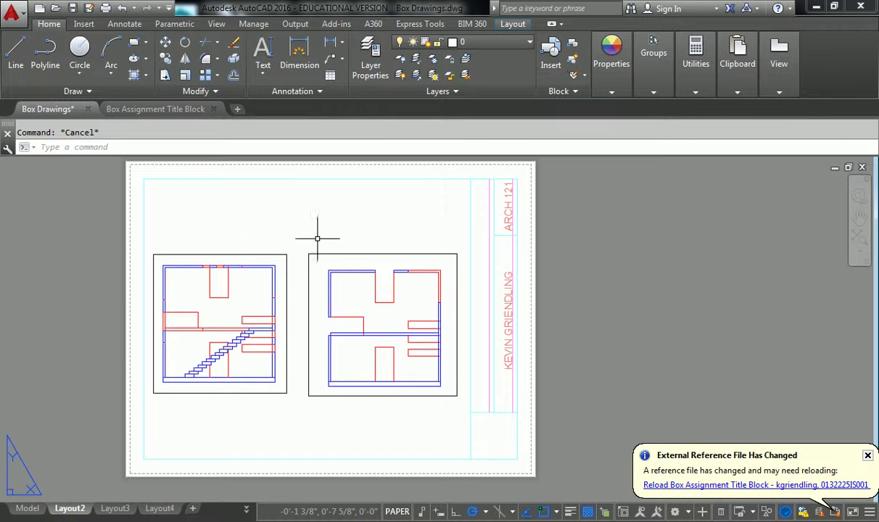
click(328, 235)
click(280, 258)
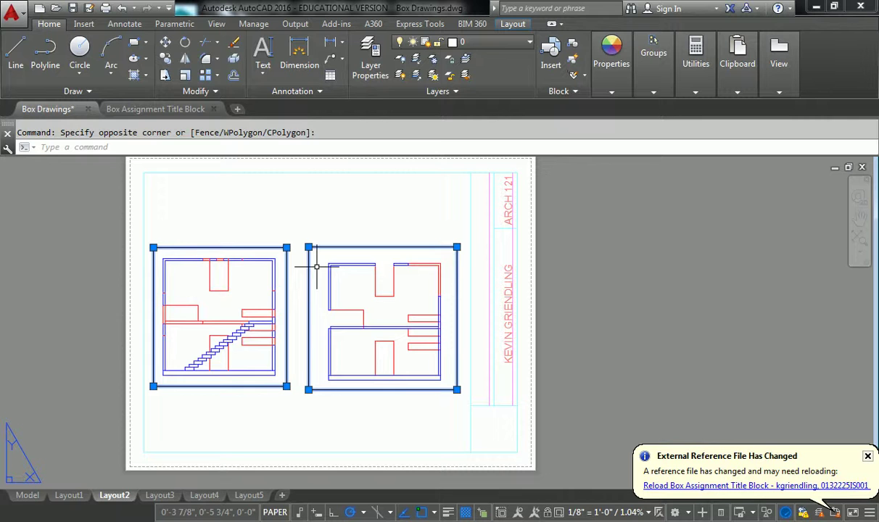
click(442, 42)
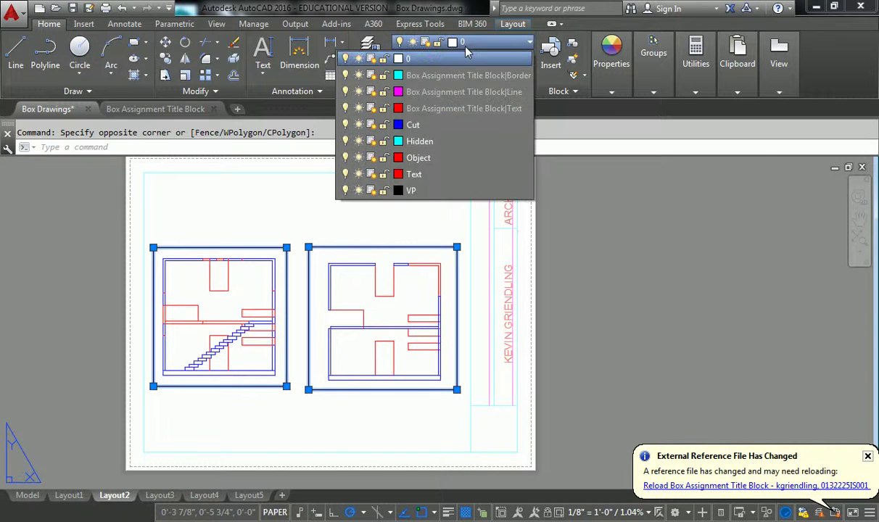
click(410, 190)
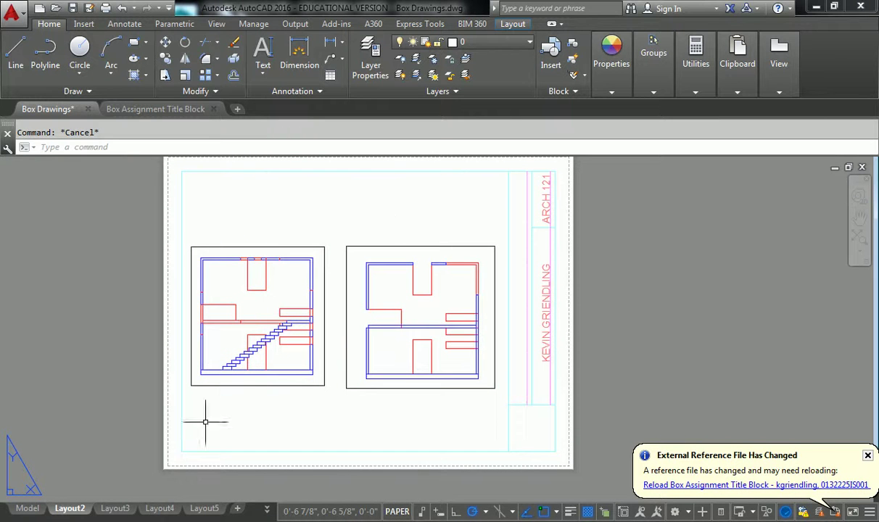
- Put the viewports on Layout1 and Layout3 onto the VP layer
click(268, 510)
click(216, 427)
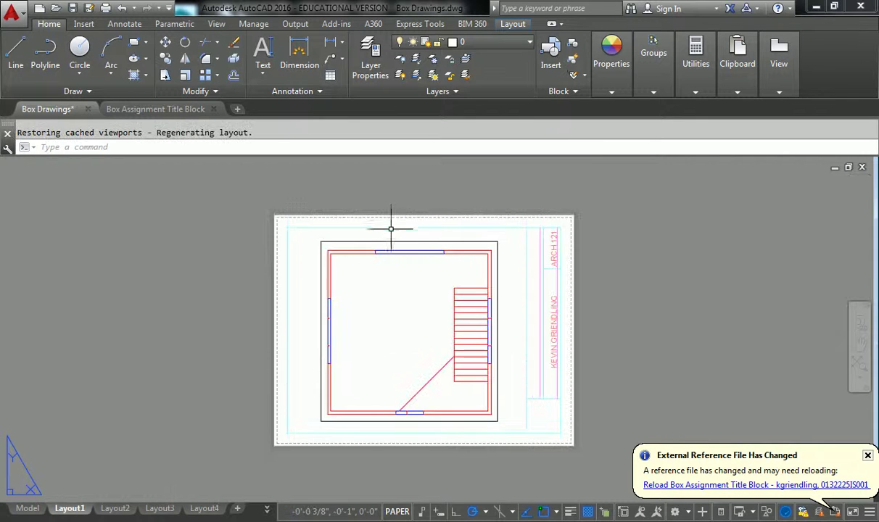
click(365, 235)
click(360, 244)
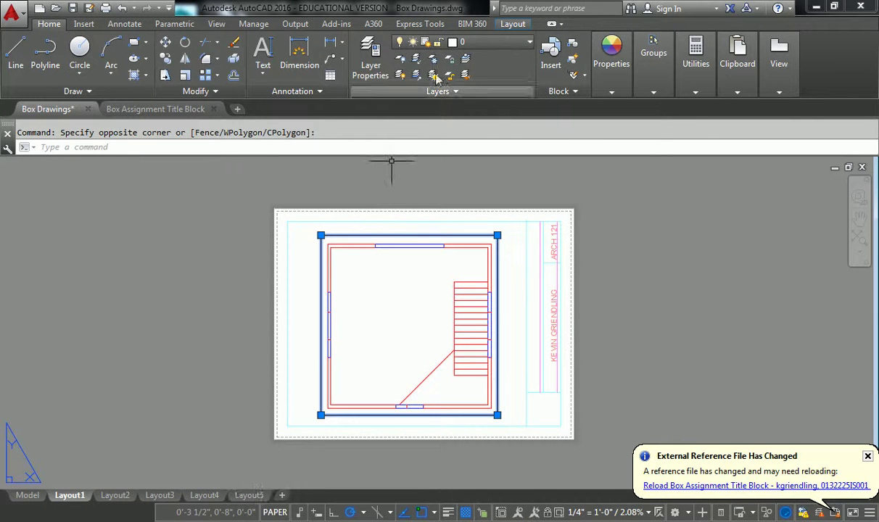
click(464, 42)
click(426, 192)
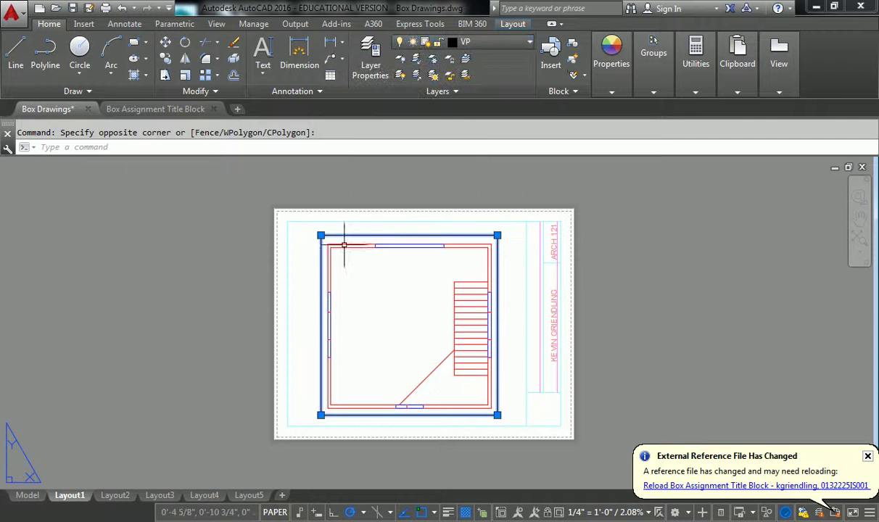
click(159, 495)
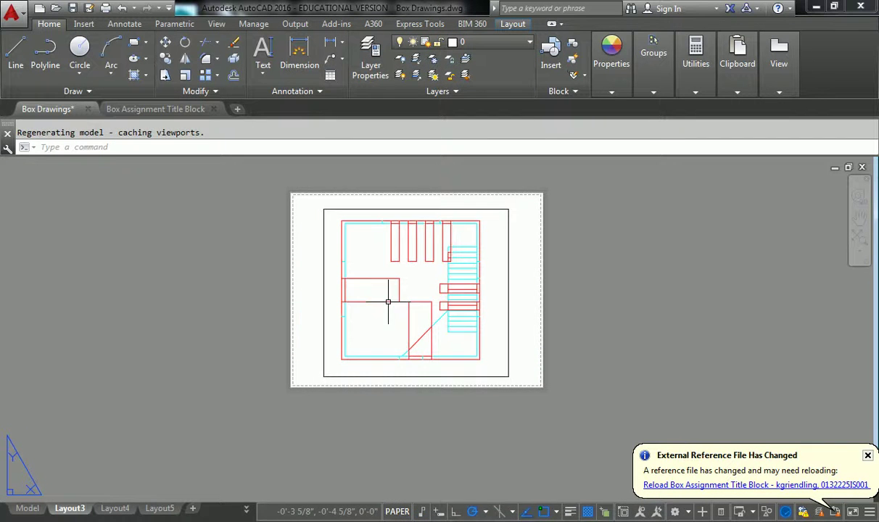
click(440, 204)
click(464, 42)
click(435, 189)
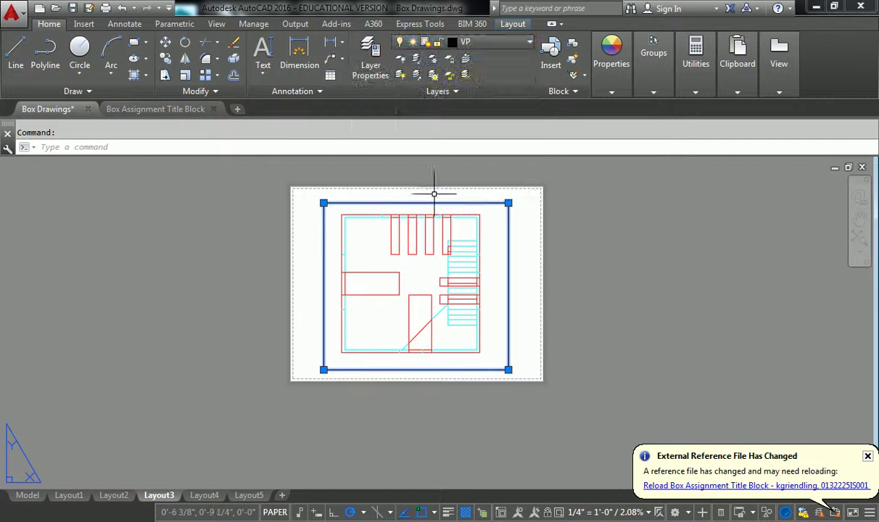
key(Escape)
- Put both viewports on Layout4 and both on Layout5 onto the VP layer
click(174, 509)
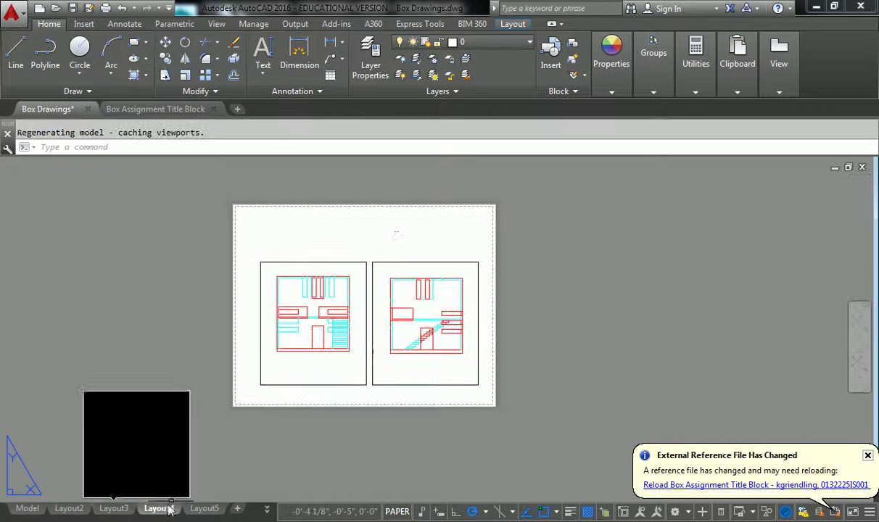
click(414, 233)
click(312, 267)
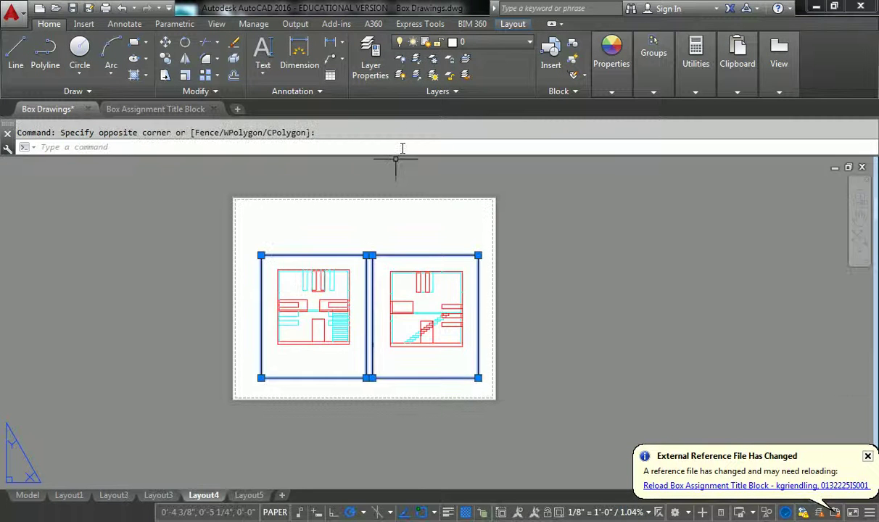
click(464, 42)
click(435, 190)
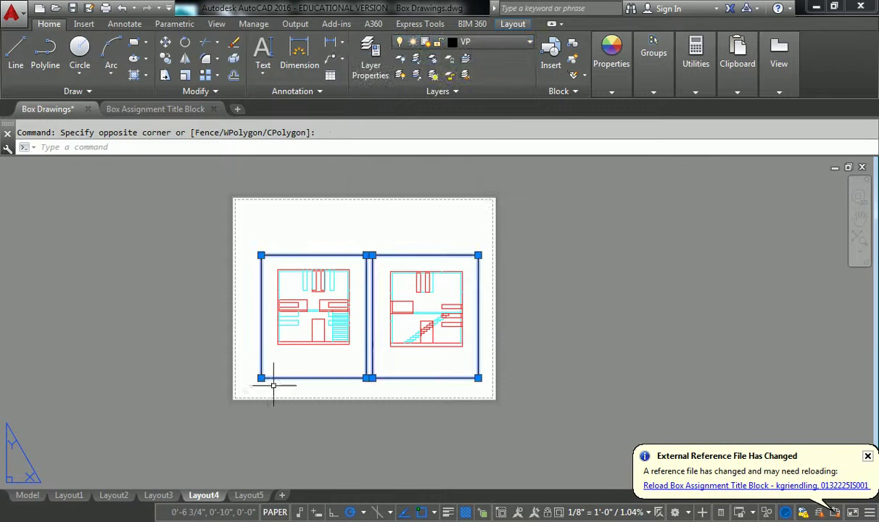
click(249, 495)
click(449, 224)
click(363, 261)
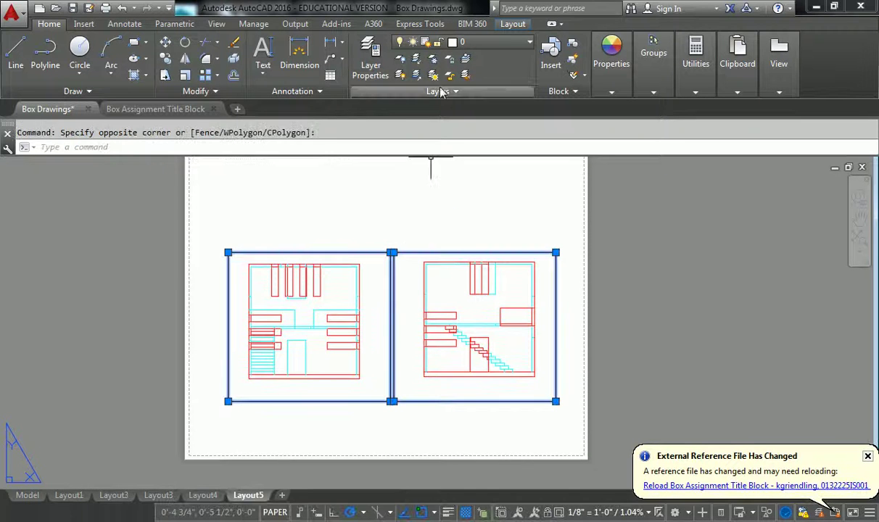
click(453, 42)
click(415, 190)
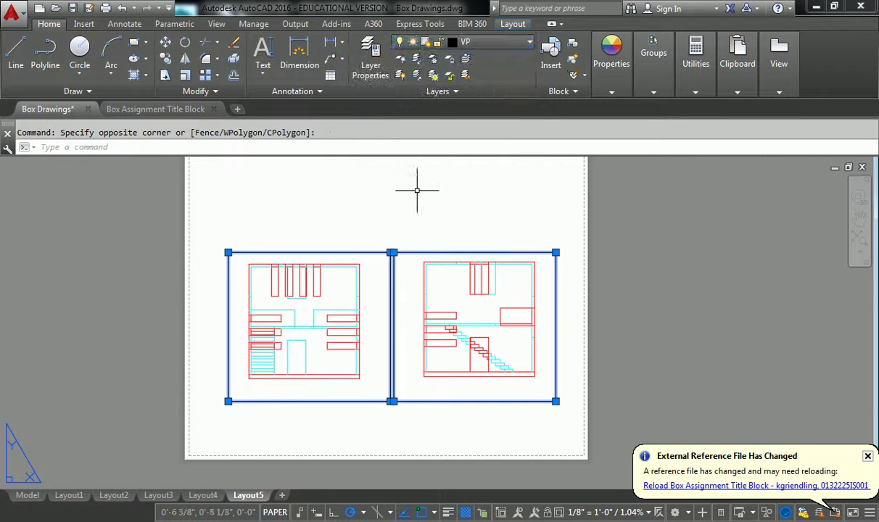
- Switch to Layout1 and nudge the view to frame its floor-plan viewport and title block
key(Escape)
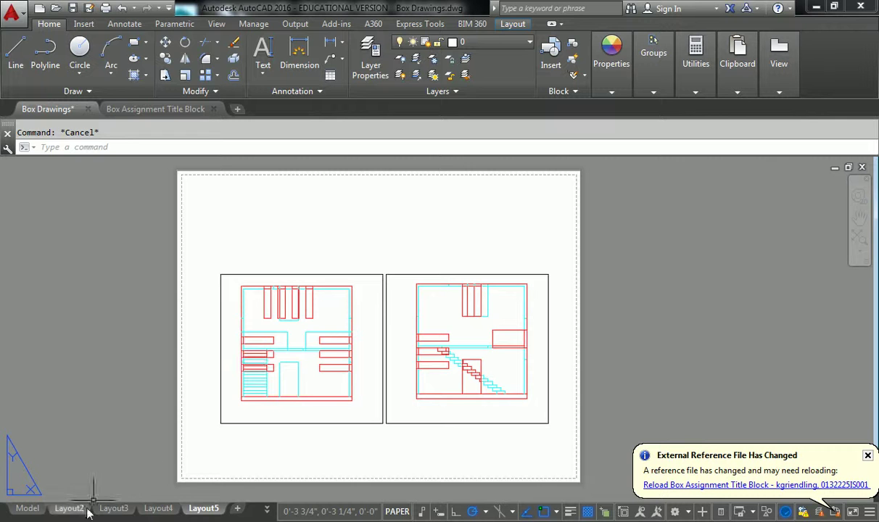
click(266, 509)
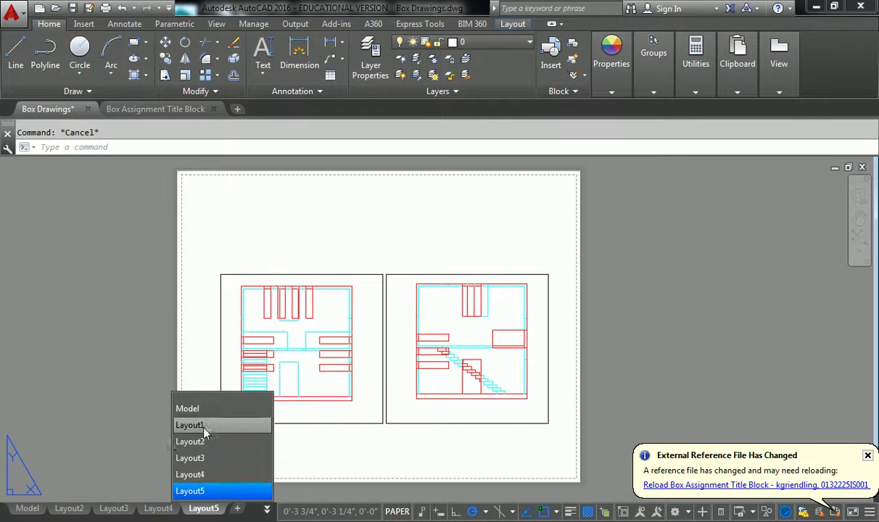
click(190, 425)
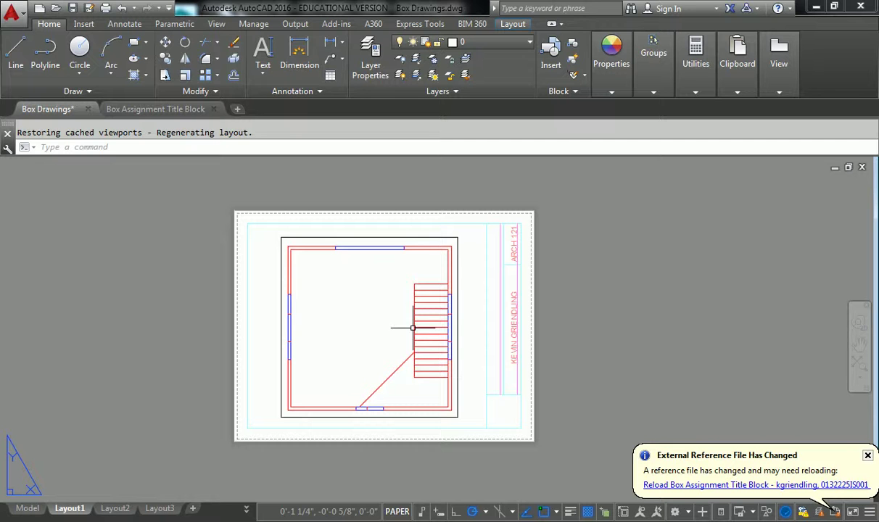
scroll(413, 328, up, 2)
scroll(412, 328, down, 2)
middle_drag(413, 328, 397, 313)
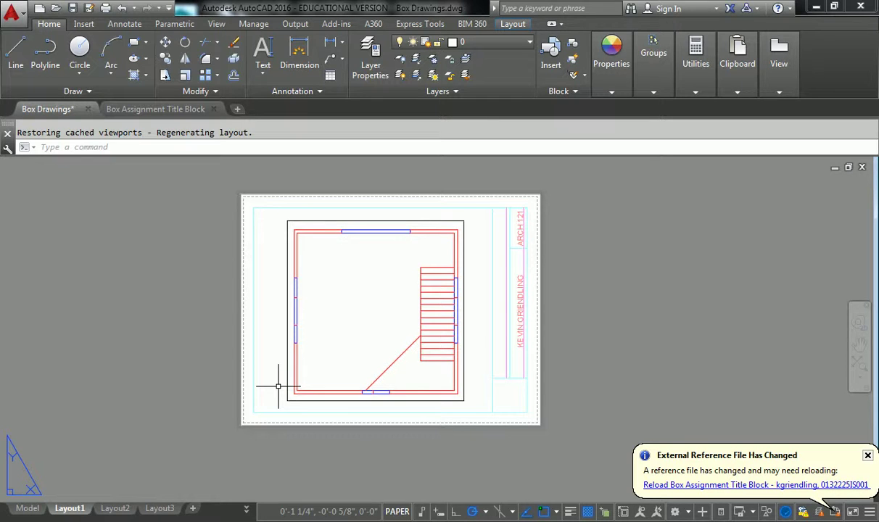
mouse_move(71, 512)
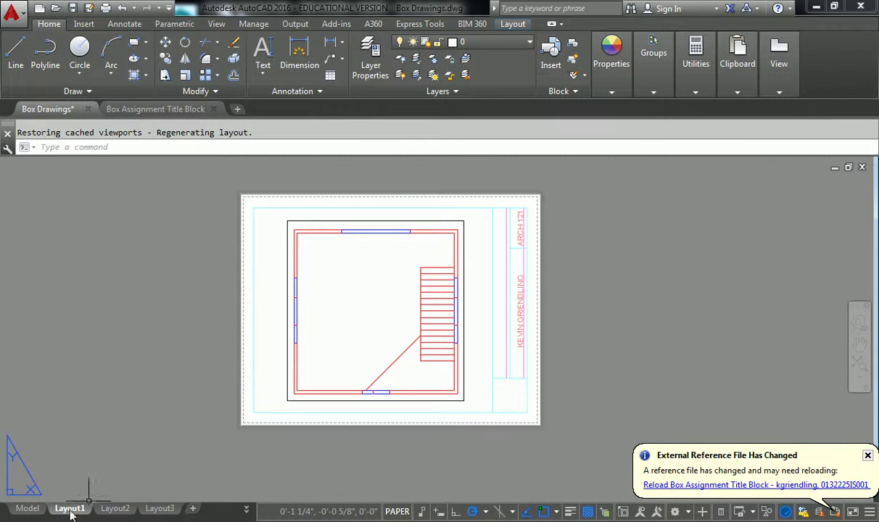
- Start plotting Layout1 and accept the prompt to review unreconciled new layers
right_click(67, 512)
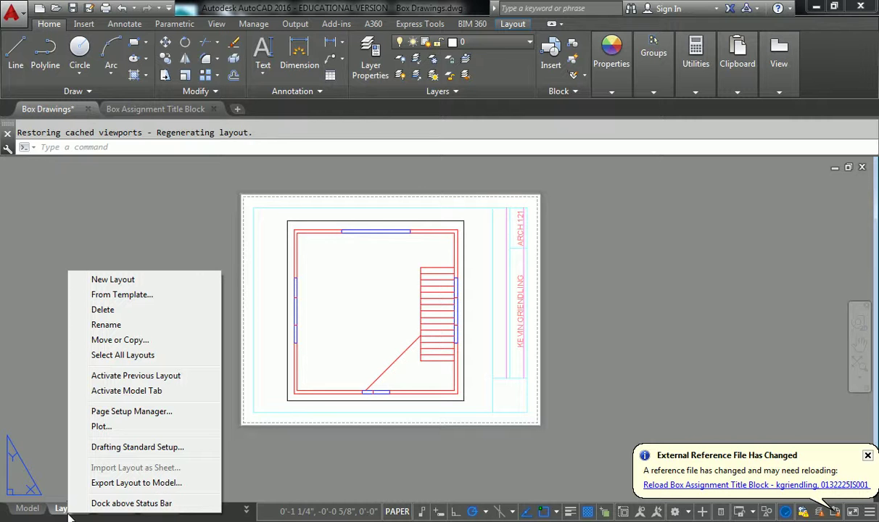
click(123, 429)
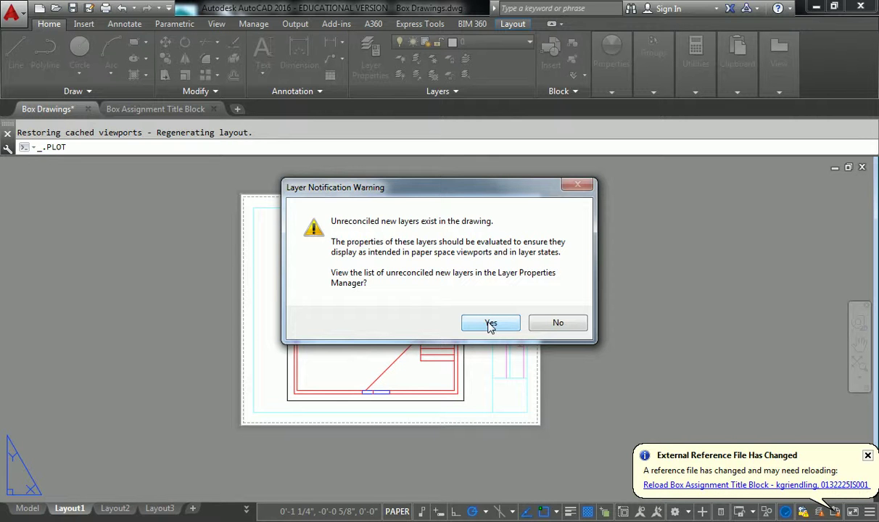
click(490, 324)
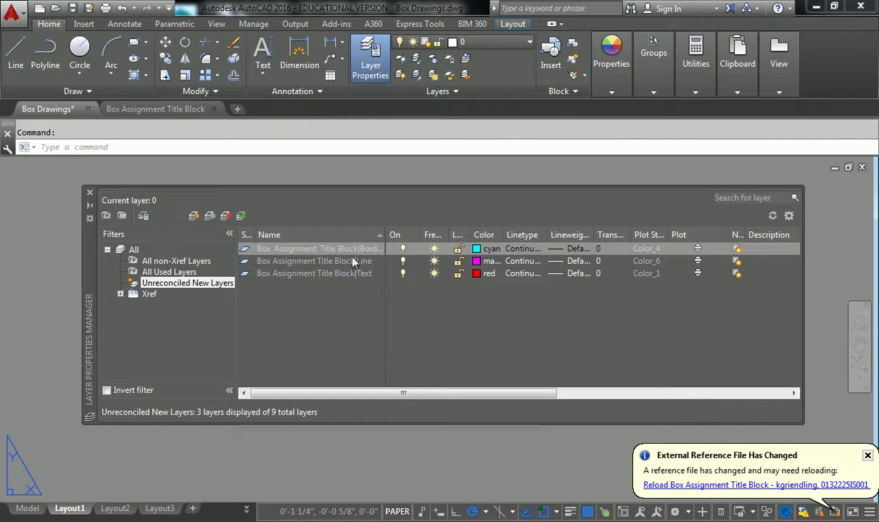
- Reconcile the three Box Assignment Title Block layers and close the layer manager
click(319, 248)
shift+click(336, 274)
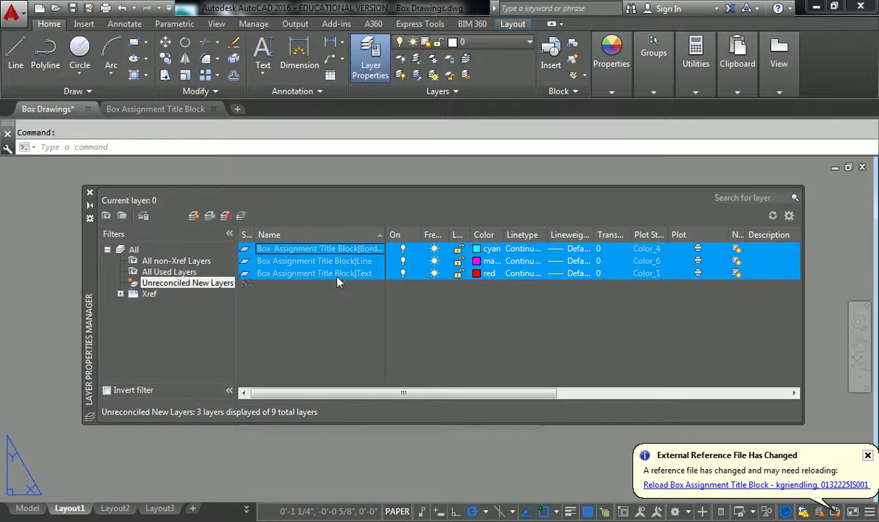
right_click(191, 284)
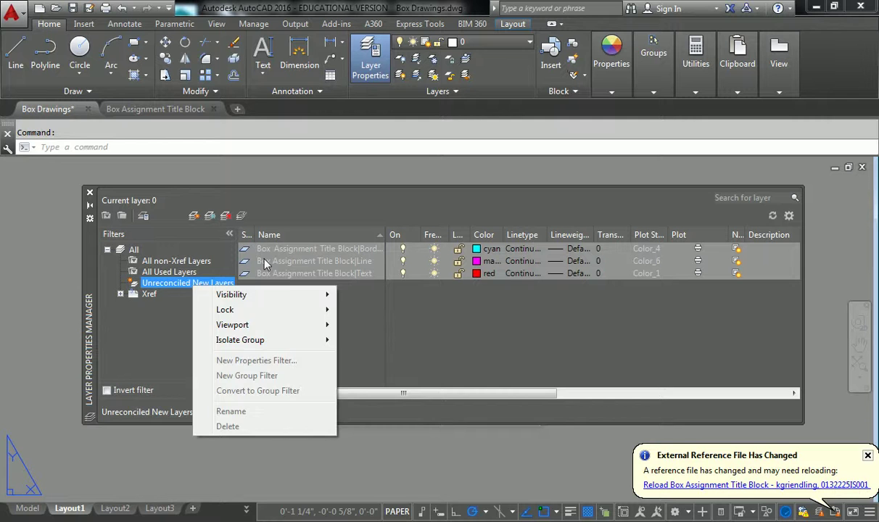
key(Escape)
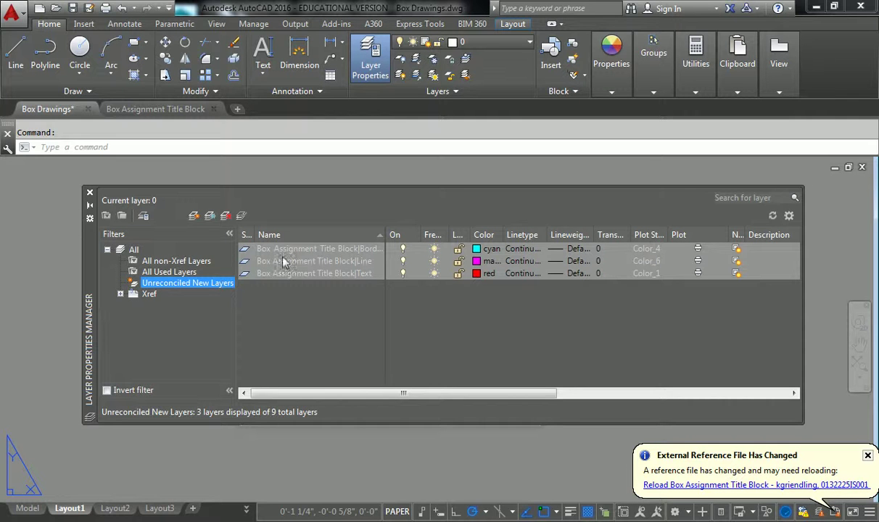
click(291, 253)
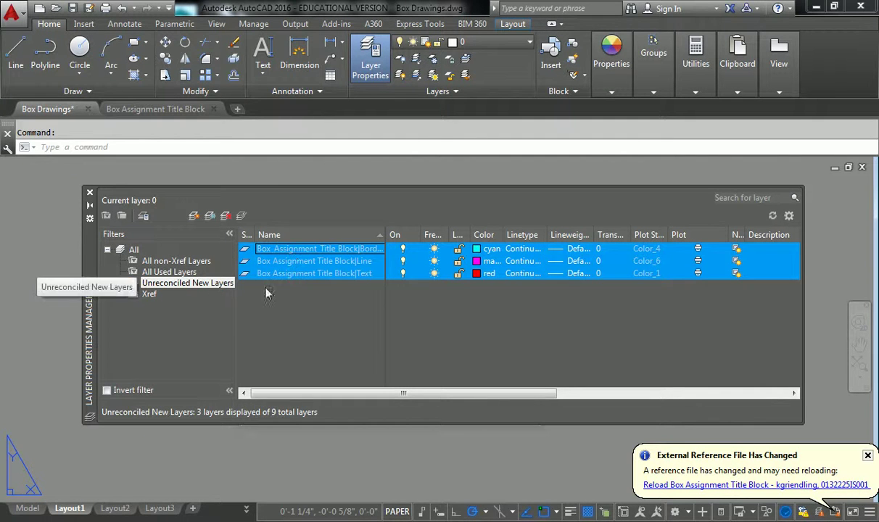
right_click(286, 279)
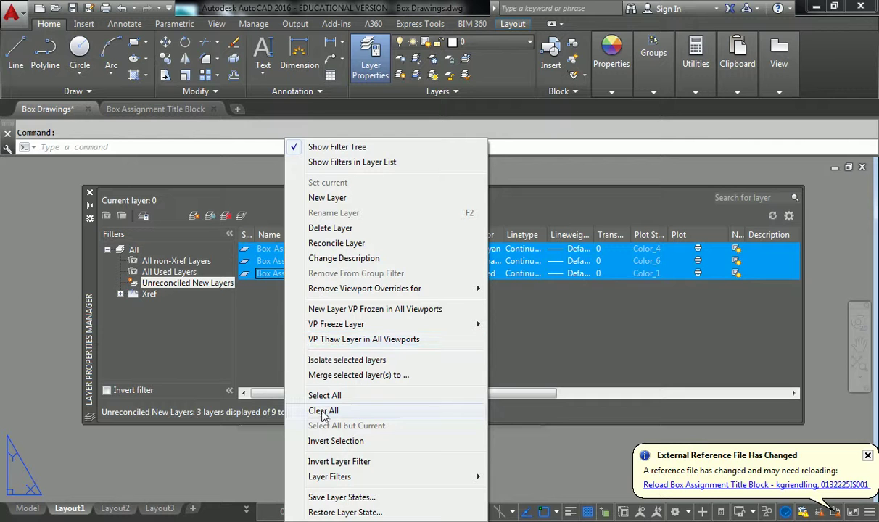
click(329, 245)
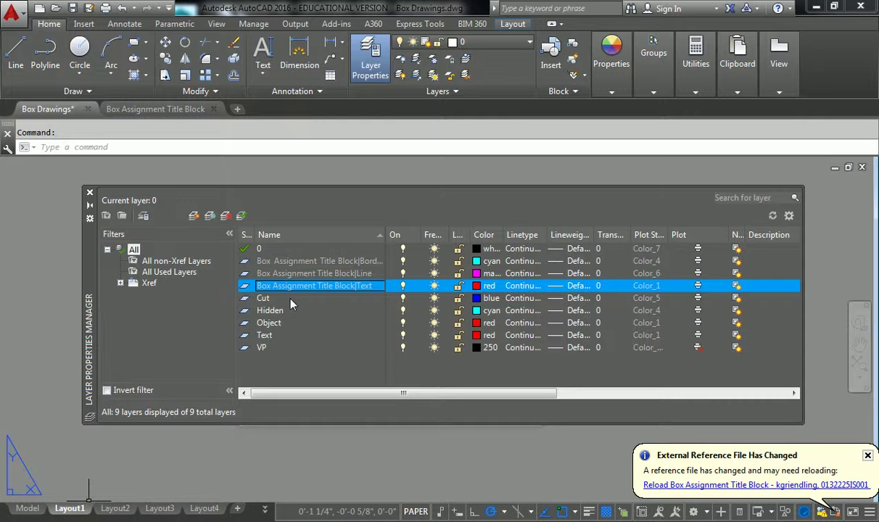
click(91, 194)
key(Escape)
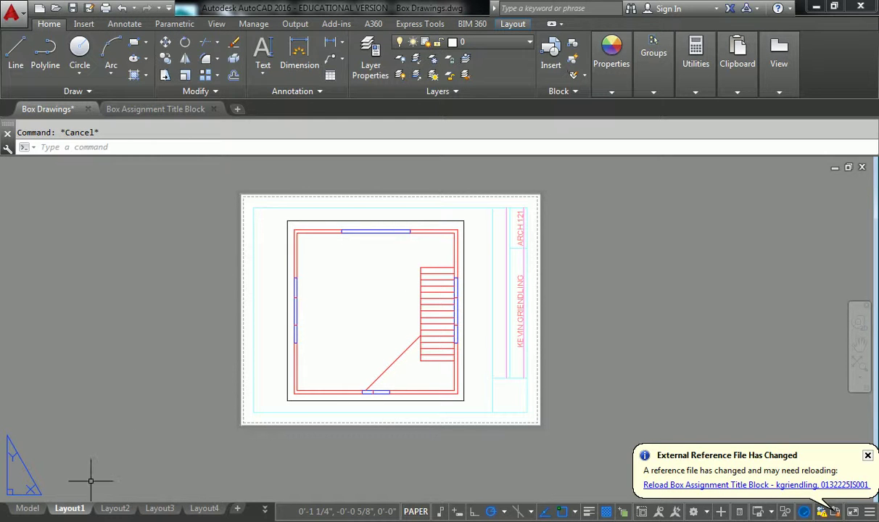
- Open Layout1's single-sheet Plot dialog, set to Adobe PDF, Letter, landscape, 1:1, monochrome.ctb
right_click(69, 507)
click(127, 425)
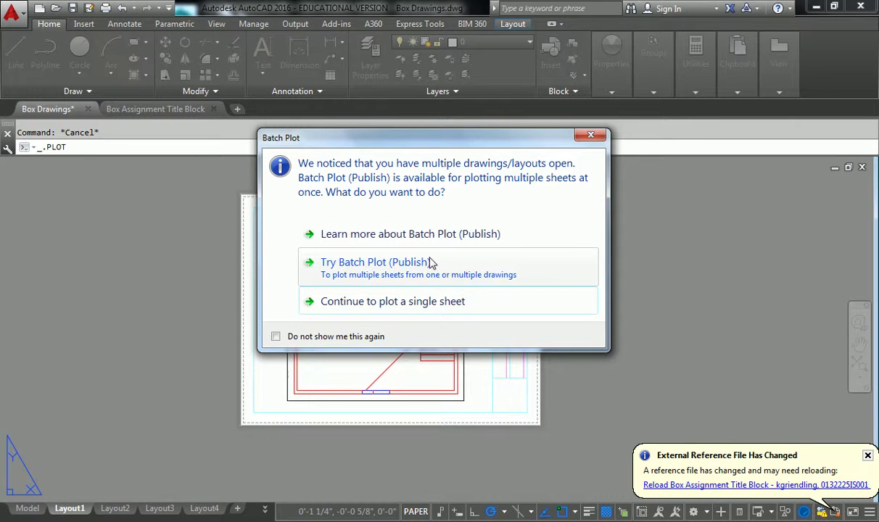
click(422, 302)
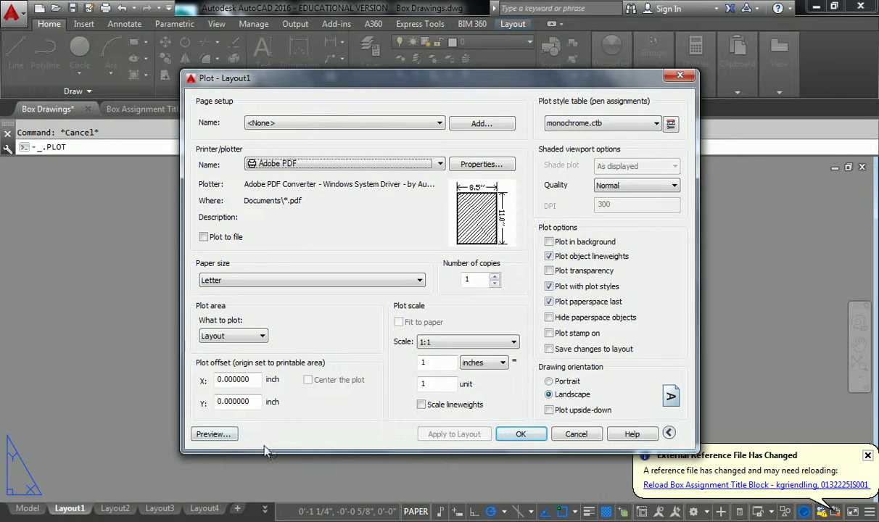
click(213, 434)
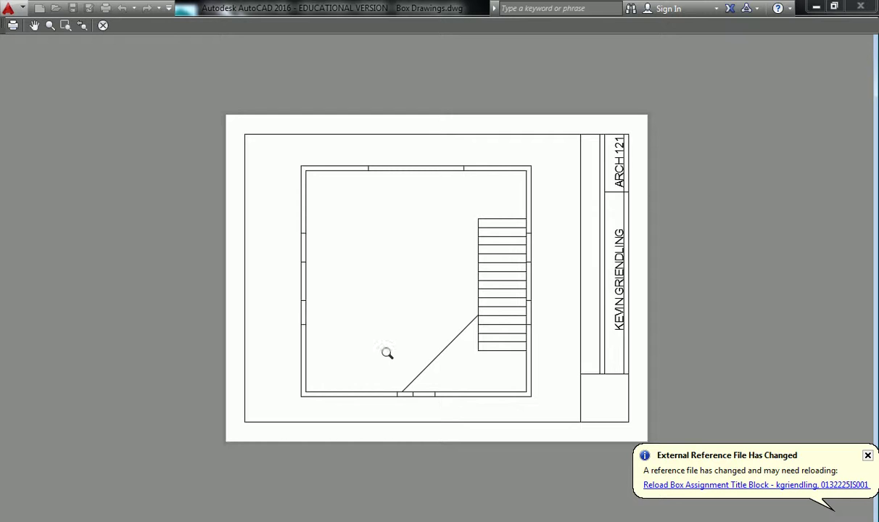
middle_drag(534, 294, 513, 279)
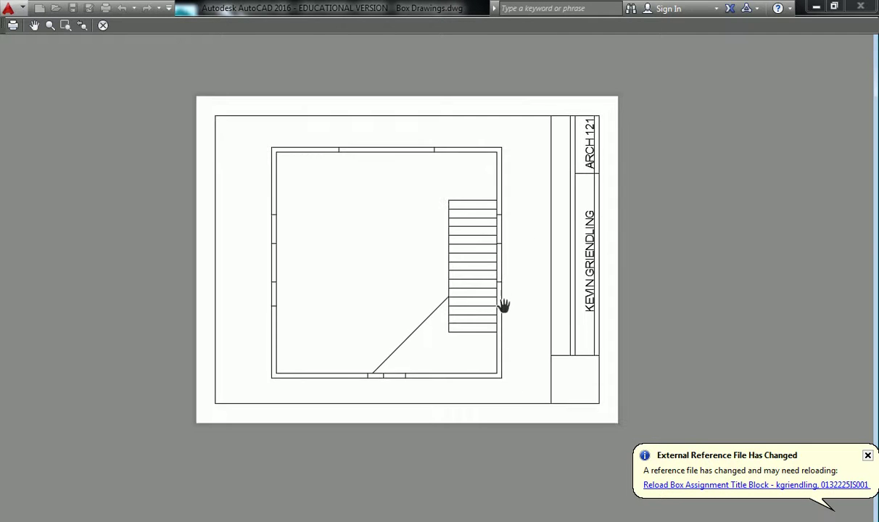
scroll(520, 251, up, 3)
scroll(570, 257, down, 3)
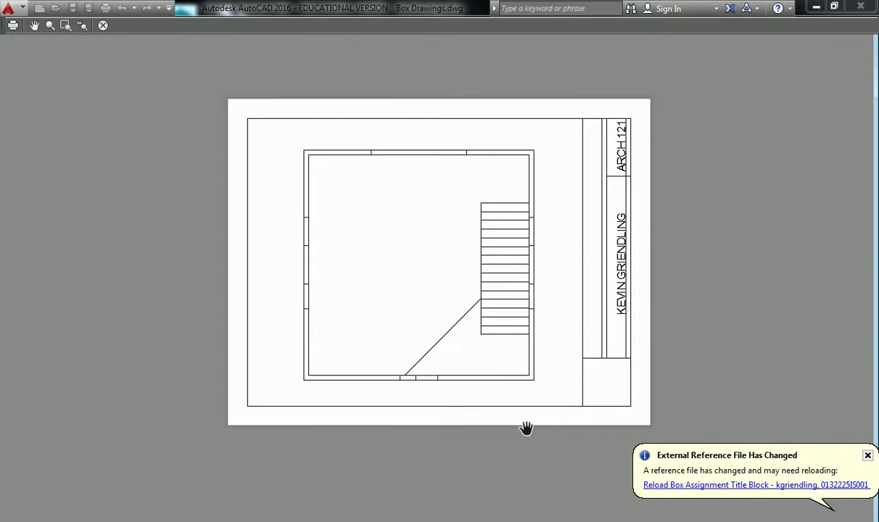
scroll(511, 270, up, 2)
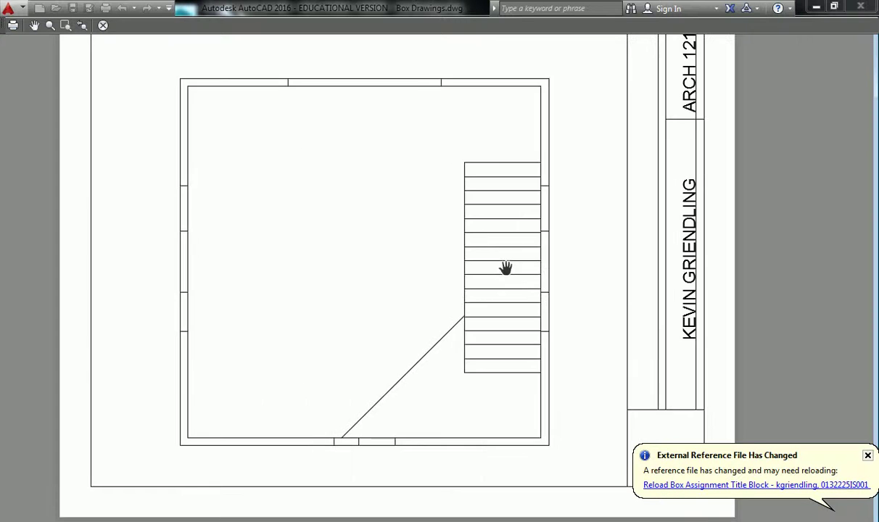
scroll(506, 269, down, 2)
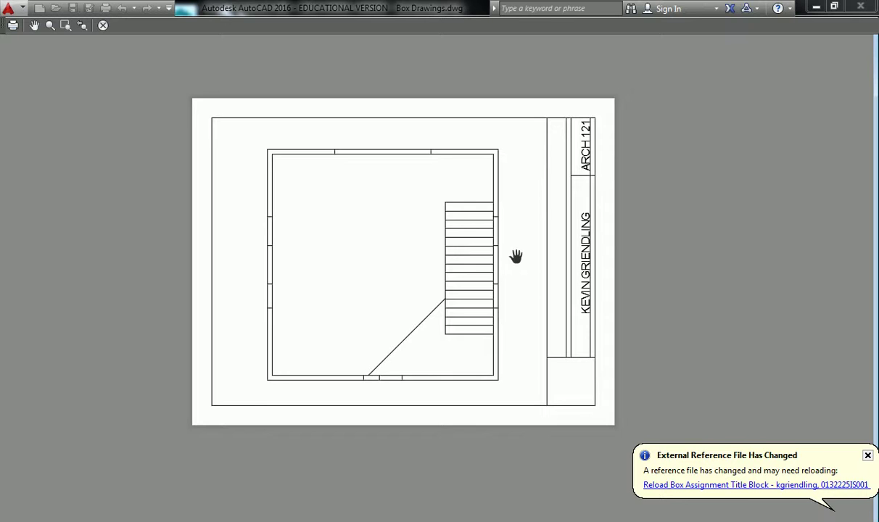
key(Escape)
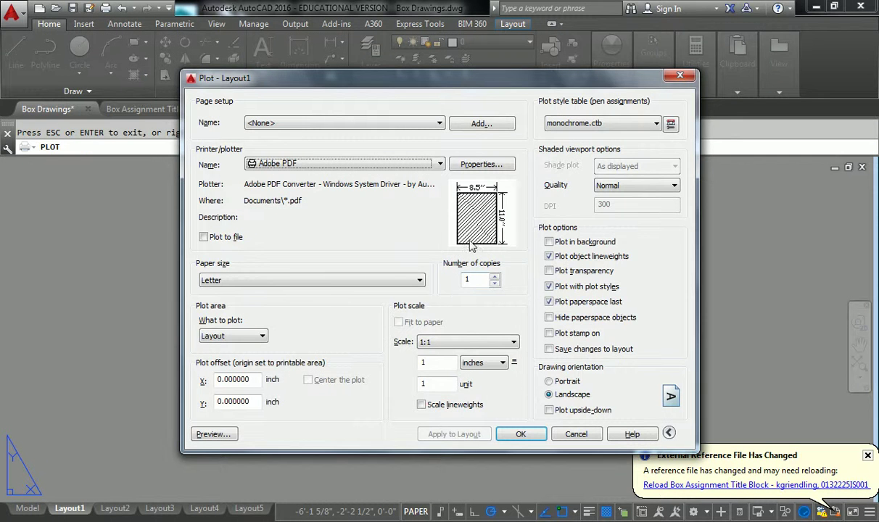
- Cancel the plot and set the 'Box Assignment Title Block|Line' layer to not plot in Layer Properties
key(Escape)
middle_drag(435, 250, 419, 243)
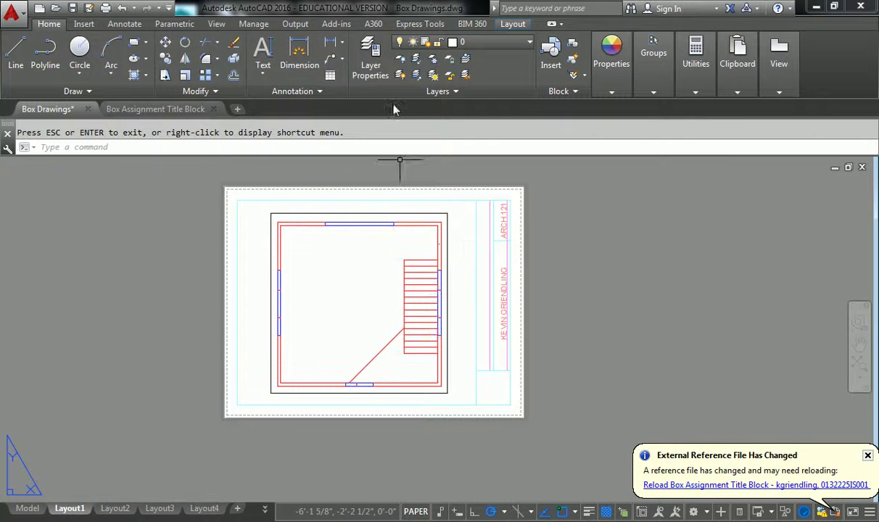
click(373, 64)
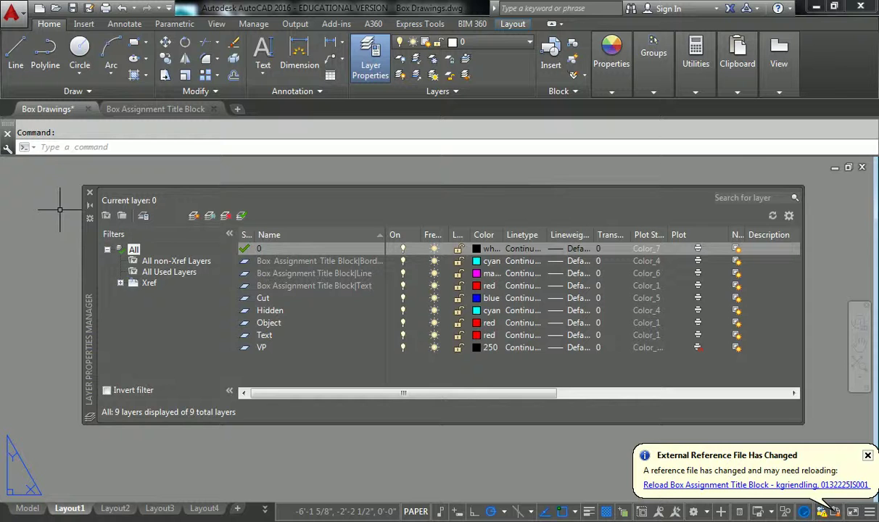
mouse_move(87, 242)
mouse_down()
mouse_move(328, 445)
mouse_move(328, 461)
mouse_move(328, 423)
mouse_move(75, 392)
mouse_move(91, 414)
mouse_up()
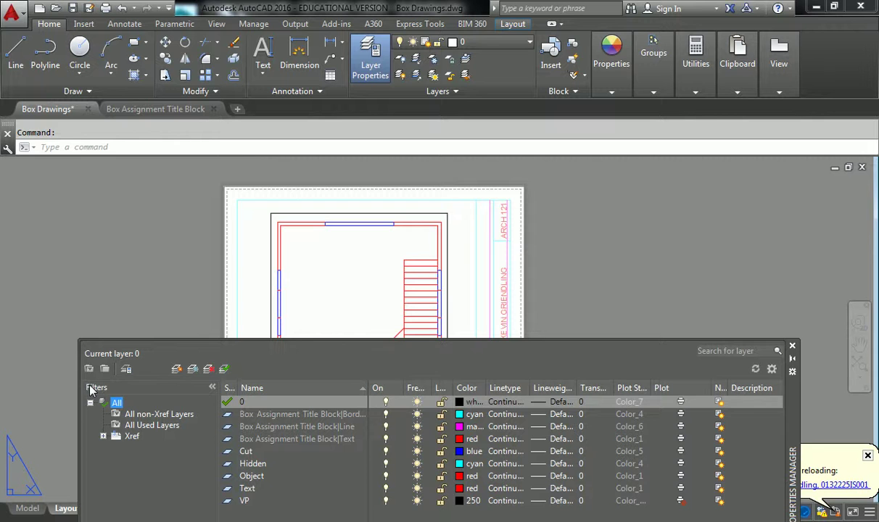
drag(749, 392, 742, 250)
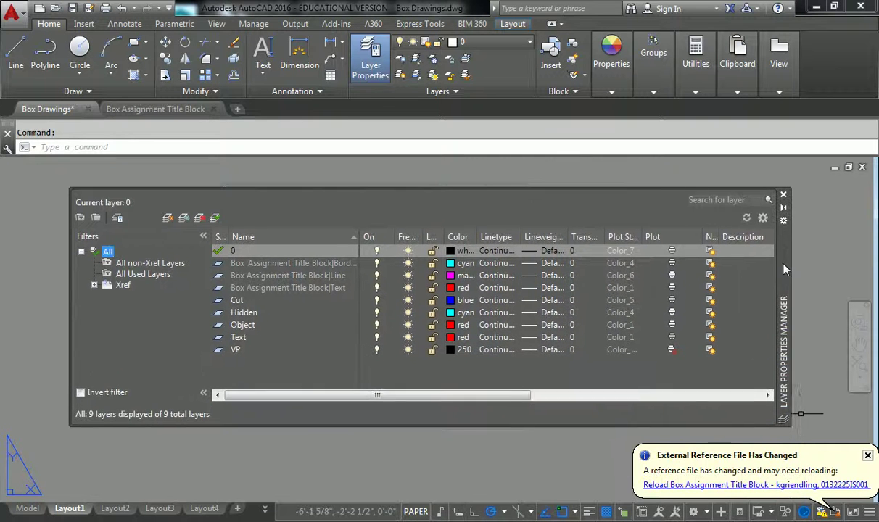
click(669, 276)
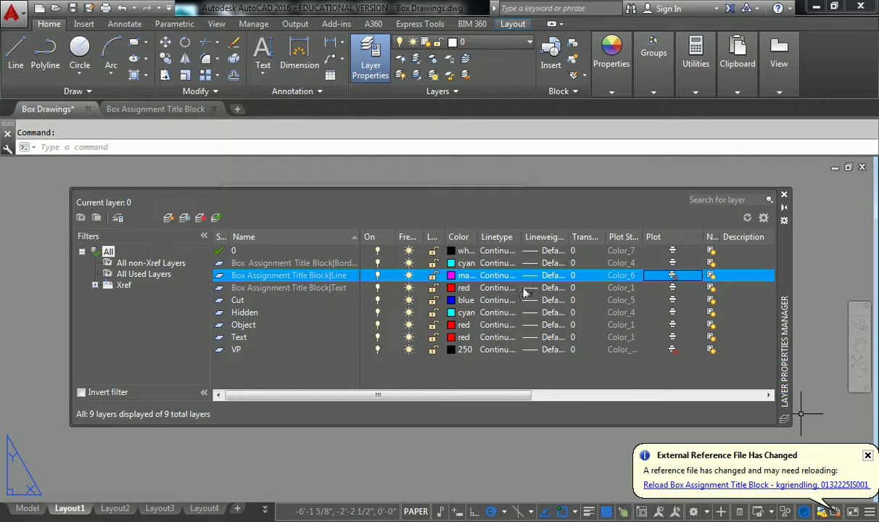
click(148, 174)
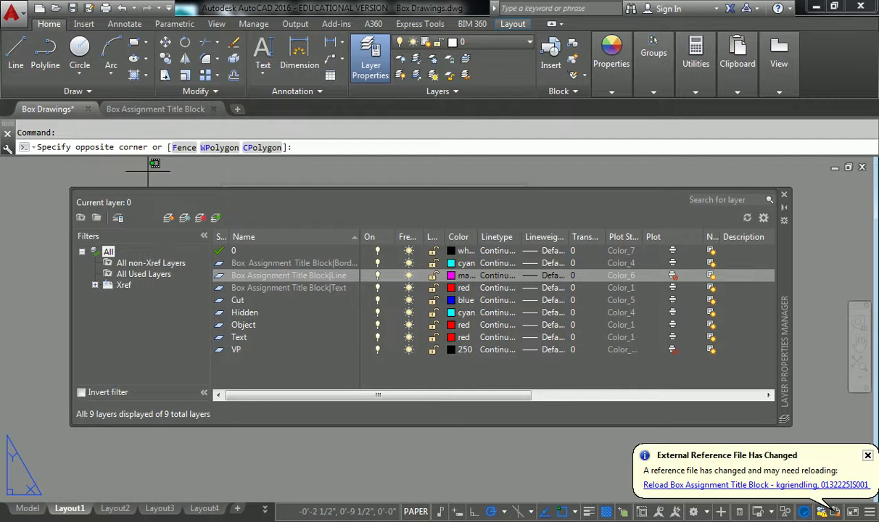
click(279, 154)
key(Escape)
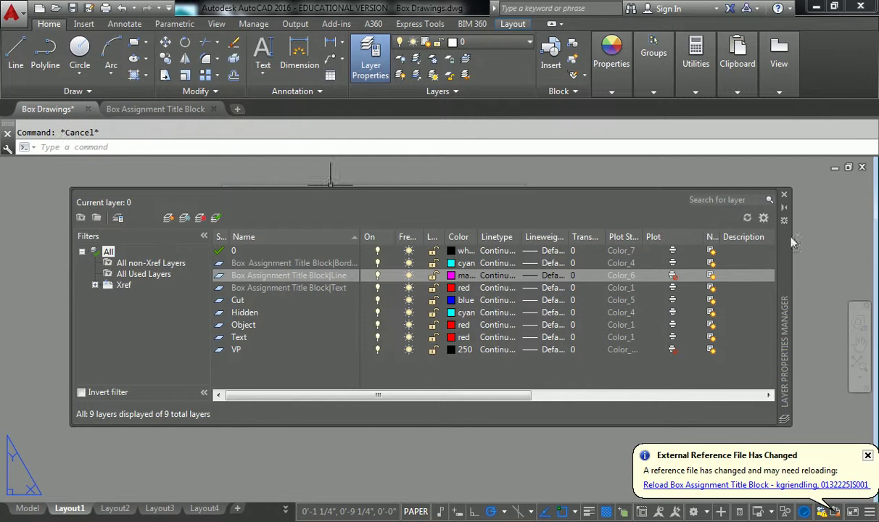
click(784, 197)
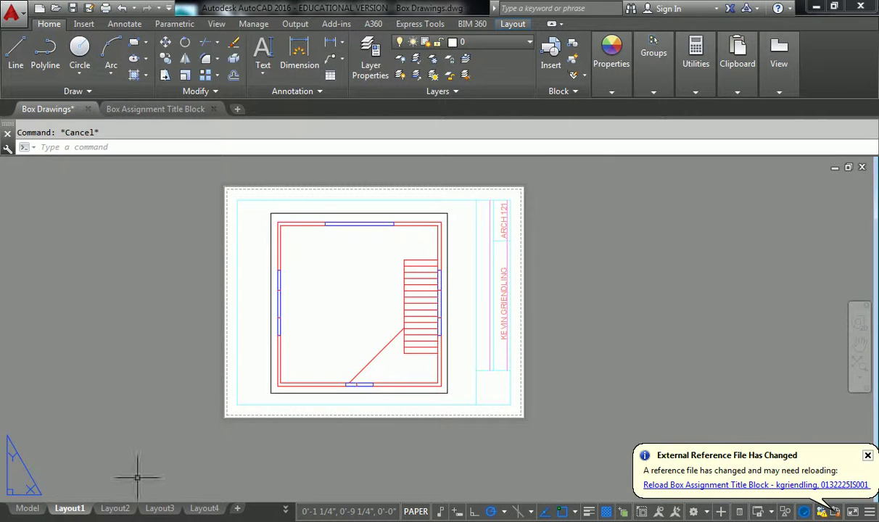
right_click(61, 512)
click(94, 418)
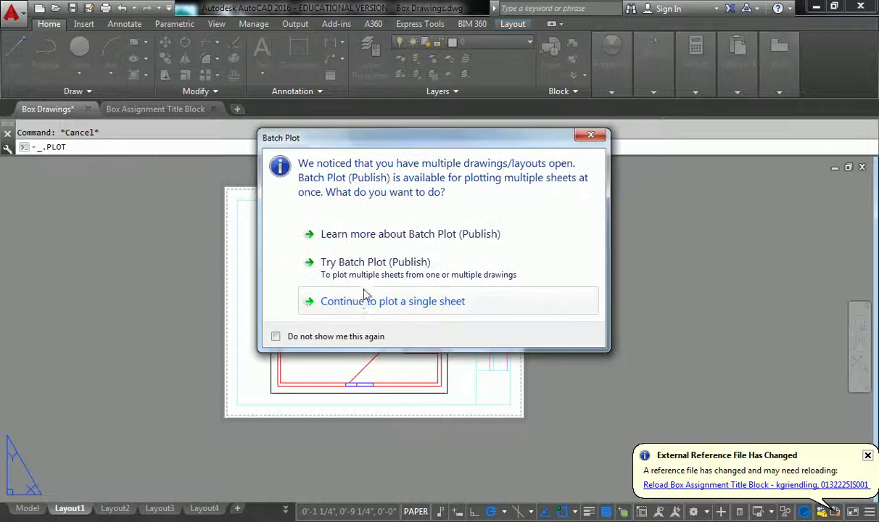
click(375, 302)
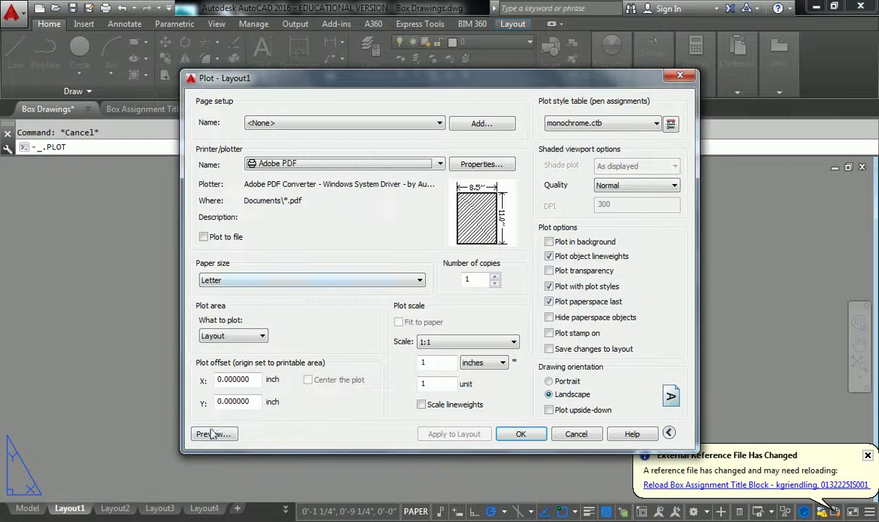
click(208, 432)
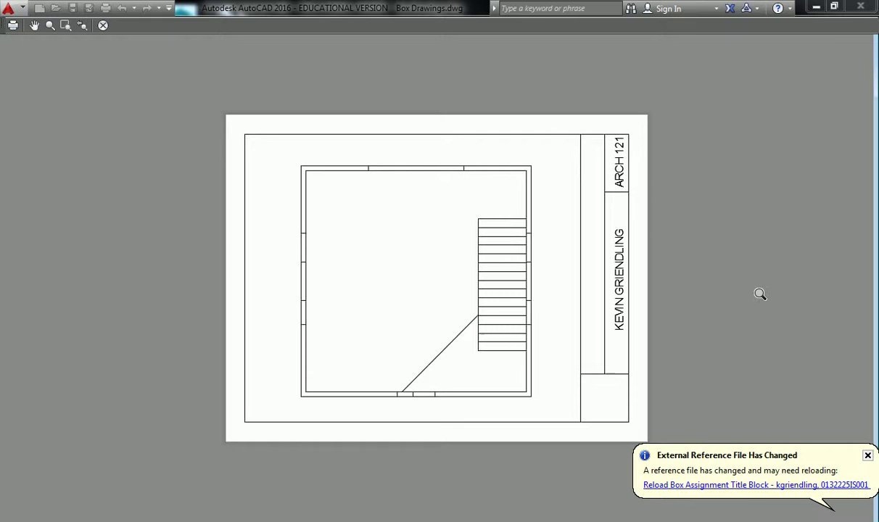
key(Escape)
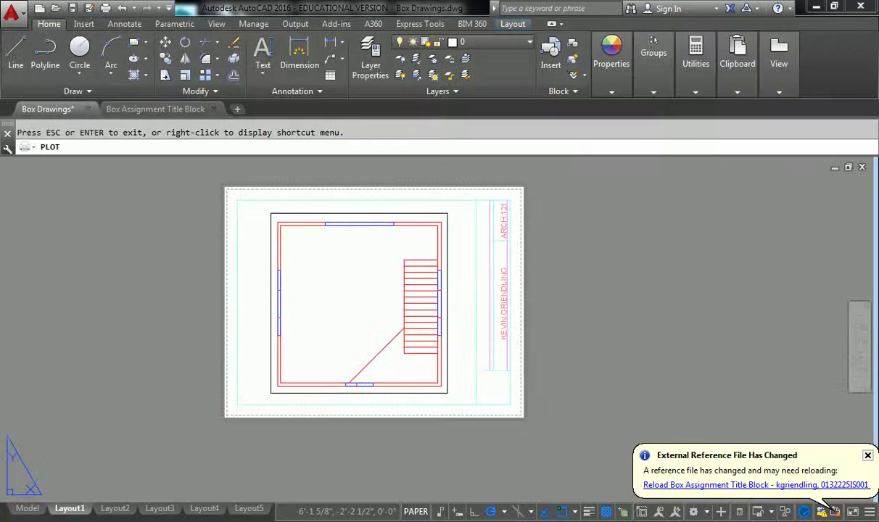
key(Escape)
click(370, 56)
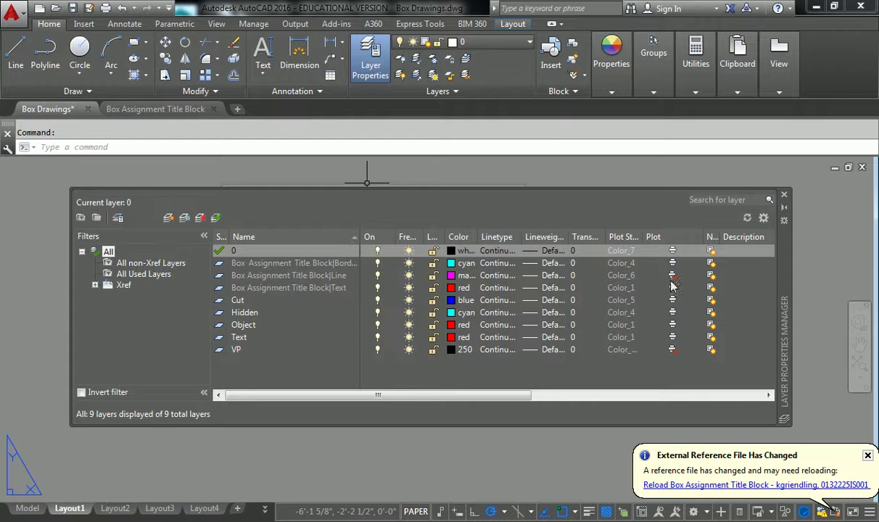
click(627, 277)
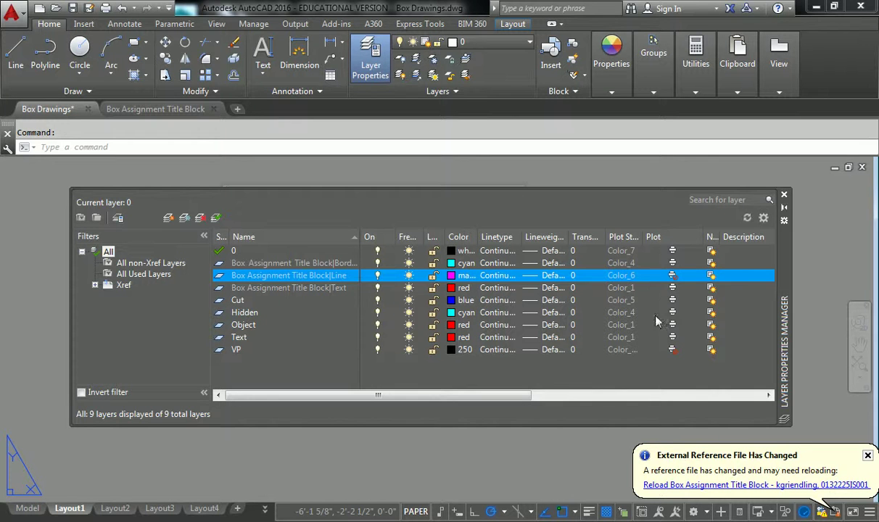
click(784, 196)
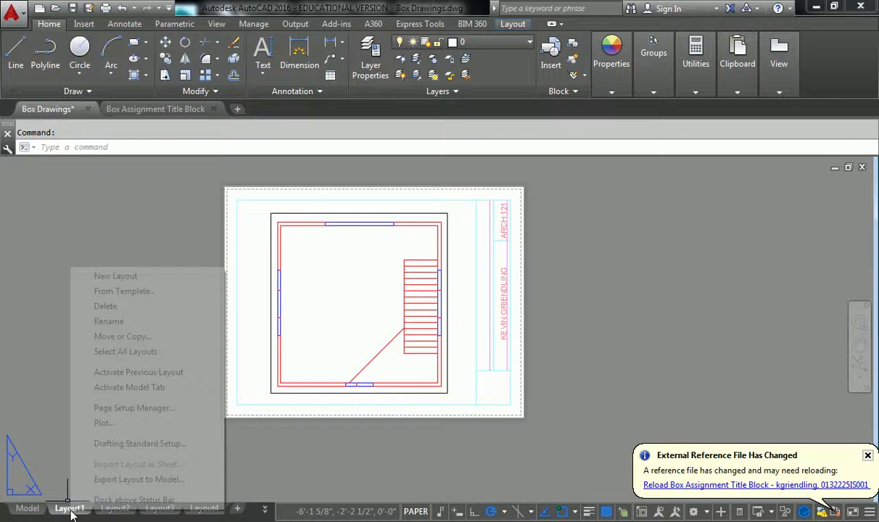
click(103, 425)
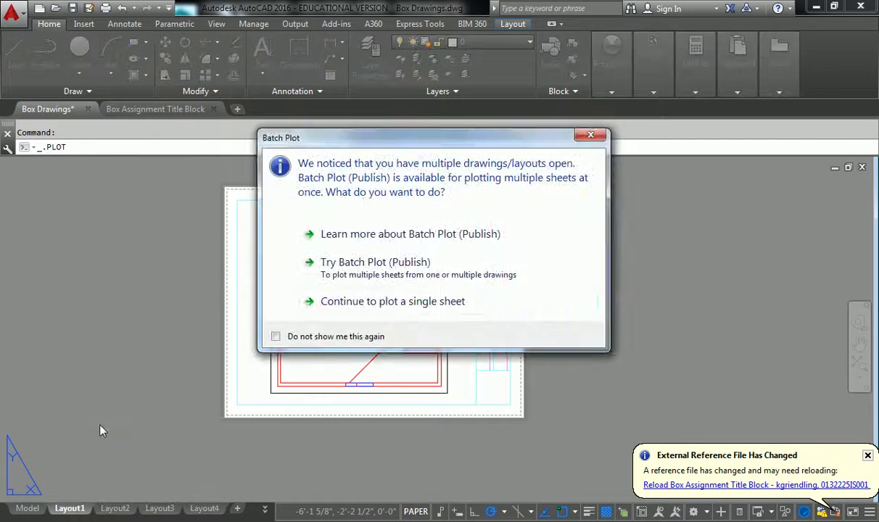
click(479, 300)
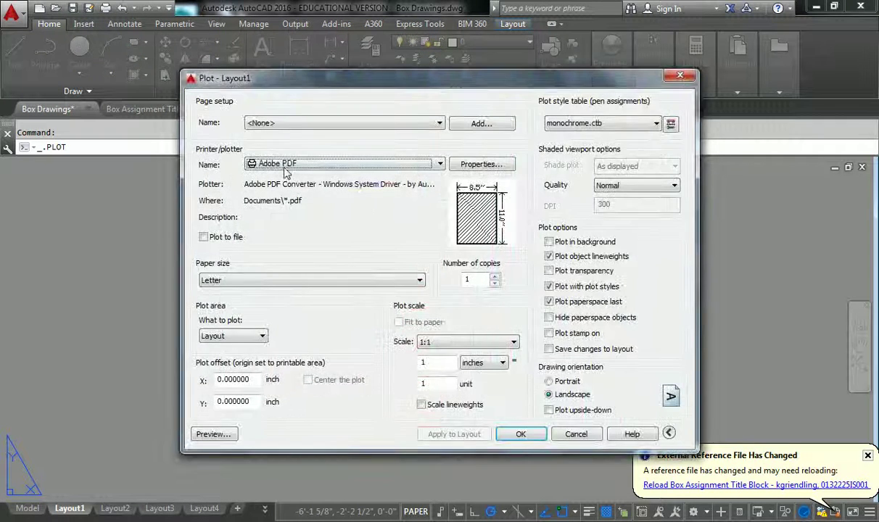
click(219, 434)
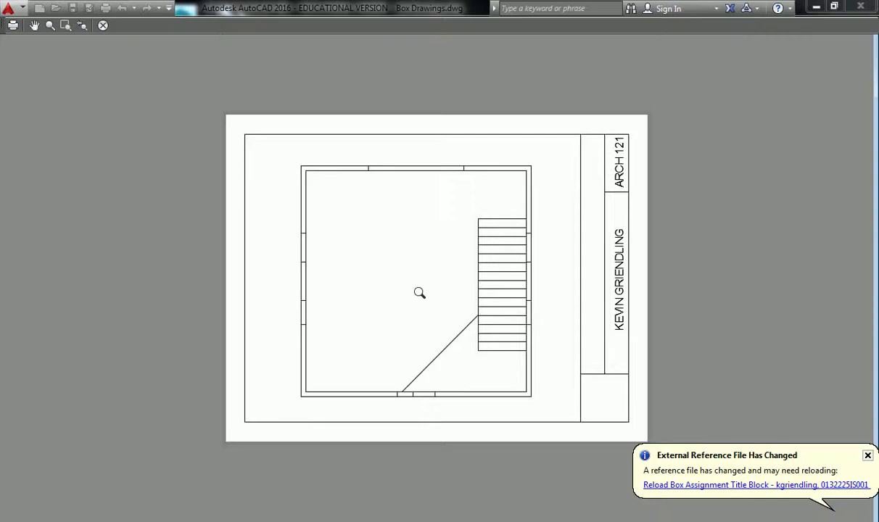
key(Escape)
key(Escape)
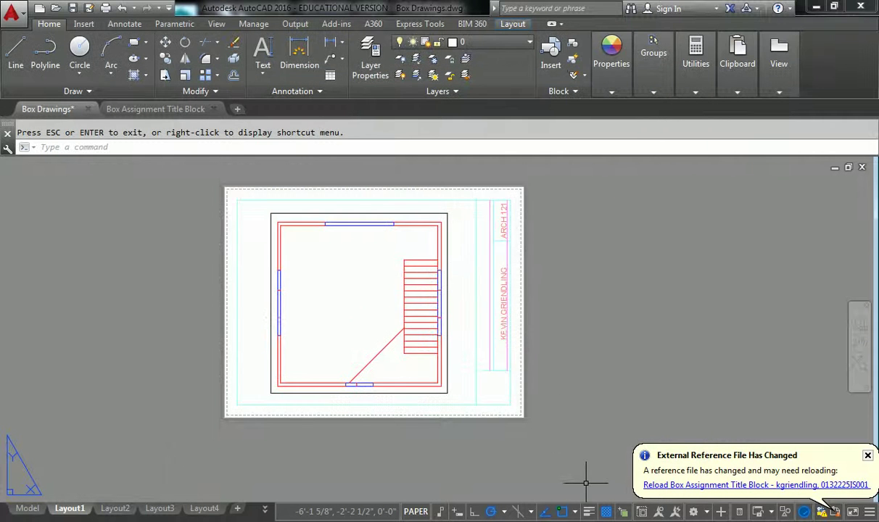
- Make Text the current layer from the Layers dropdown, then start and cancel single-line TEXT
click(486, 44)
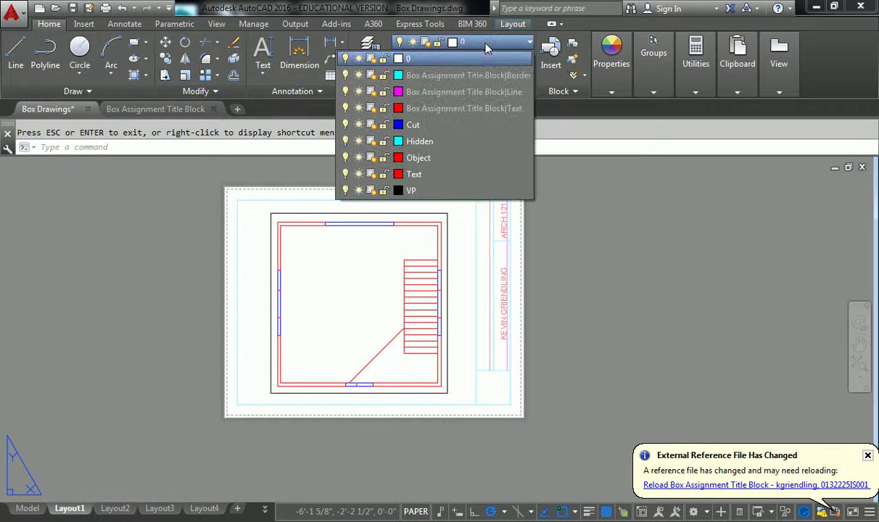
click(432, 175)
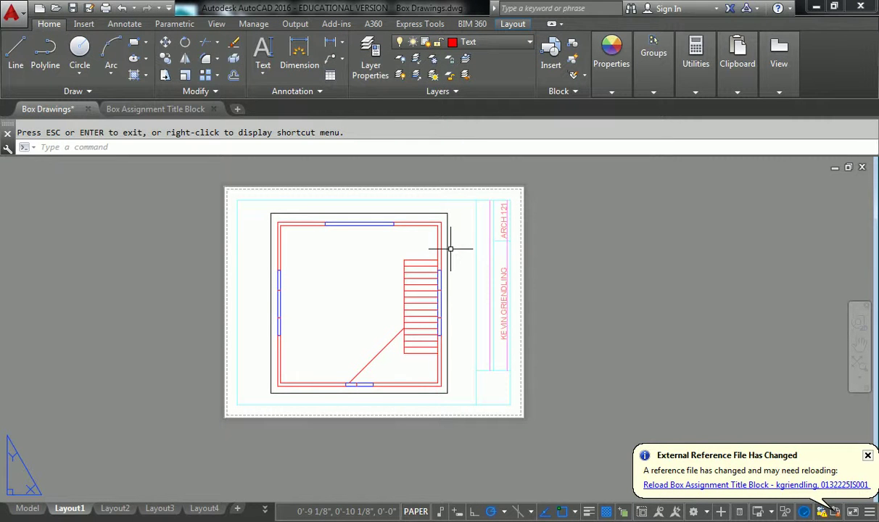
scroll(500, 284, up, 4)
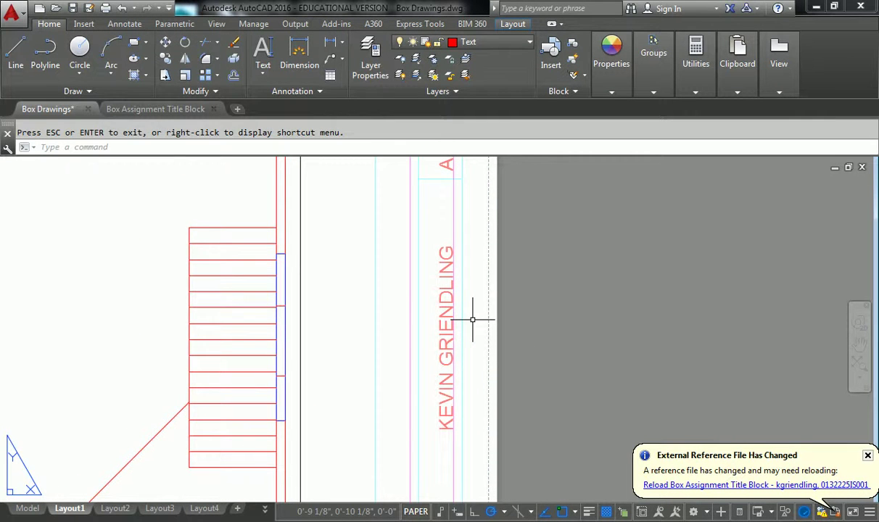
scroll(457, 305, down, 4)
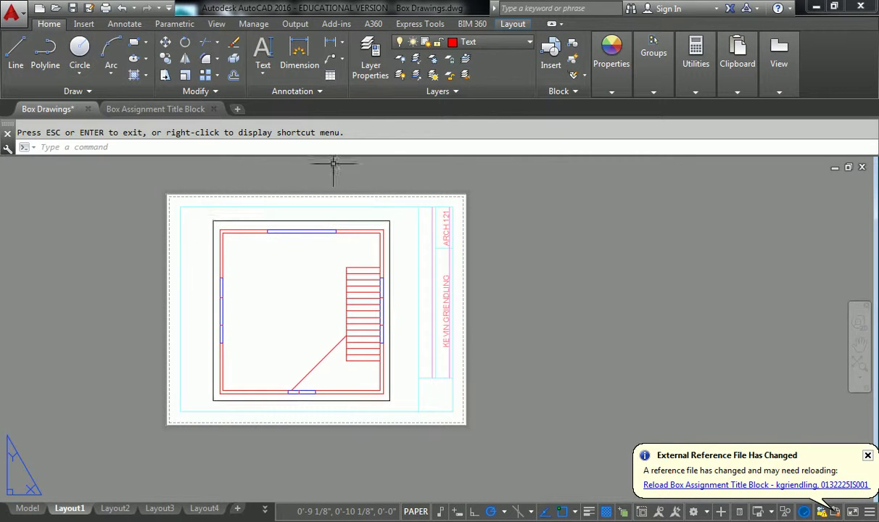
click(265, 65)
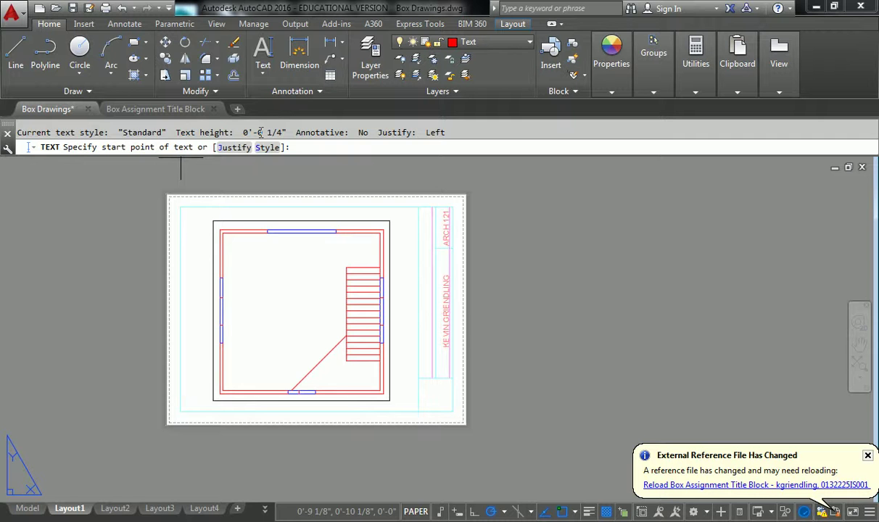
scroll(406, 329, up, 5)
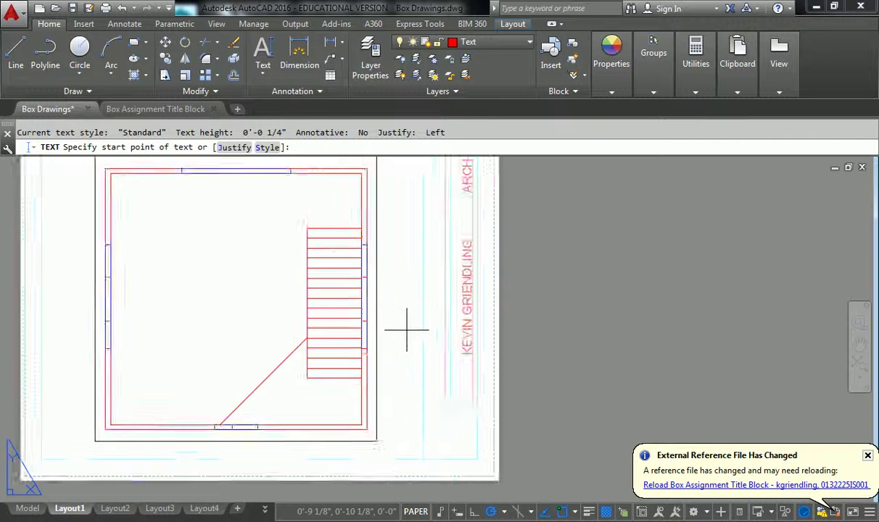
key(Escape)
- Change the Drawing Units length precision to 0'-0 1/16" using the UNITS command
text(units)
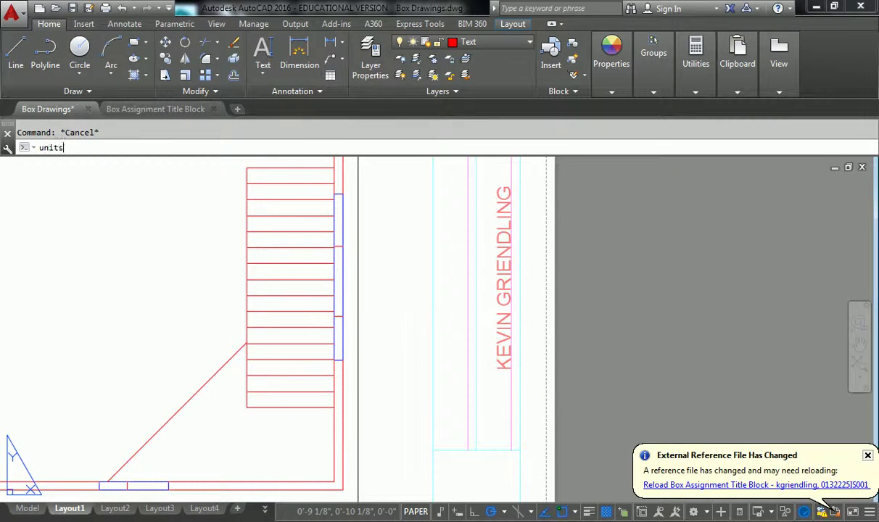
key(Return)
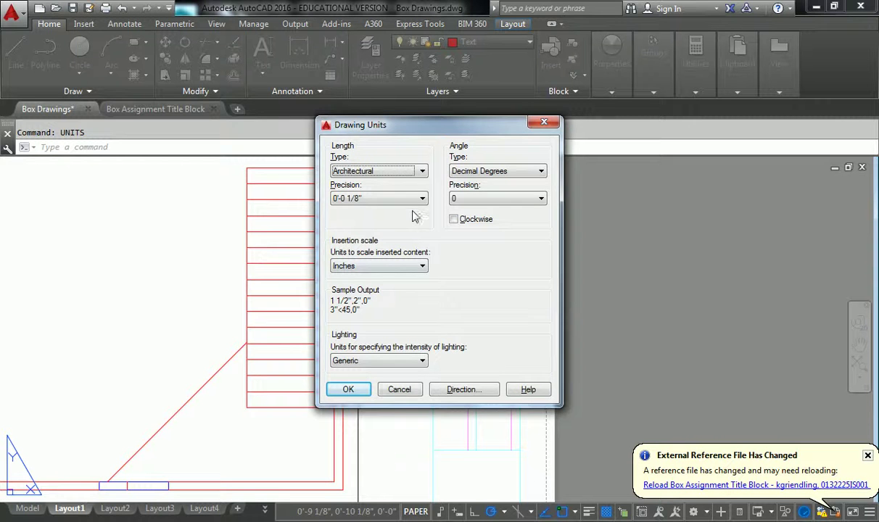
click(523, 281)
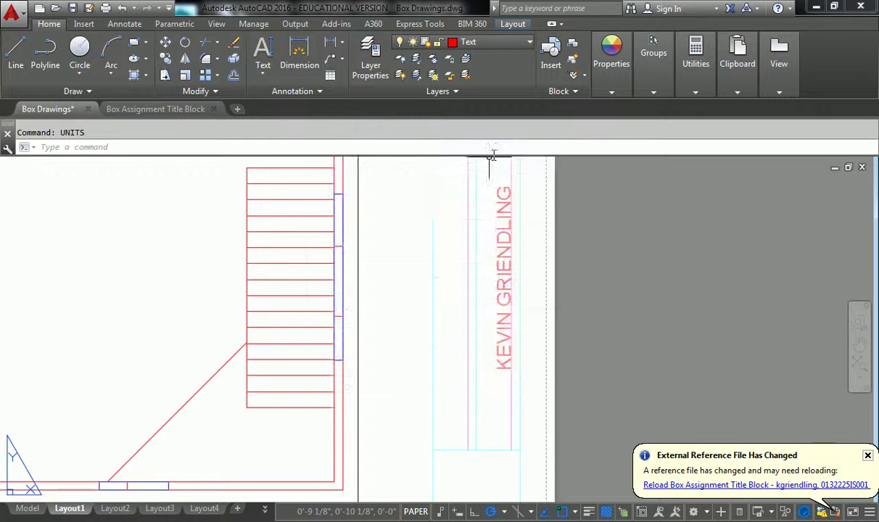
key(Escape)
scroll(415, 214, down, 3)
middle_drag(408, 222, 396, 246)
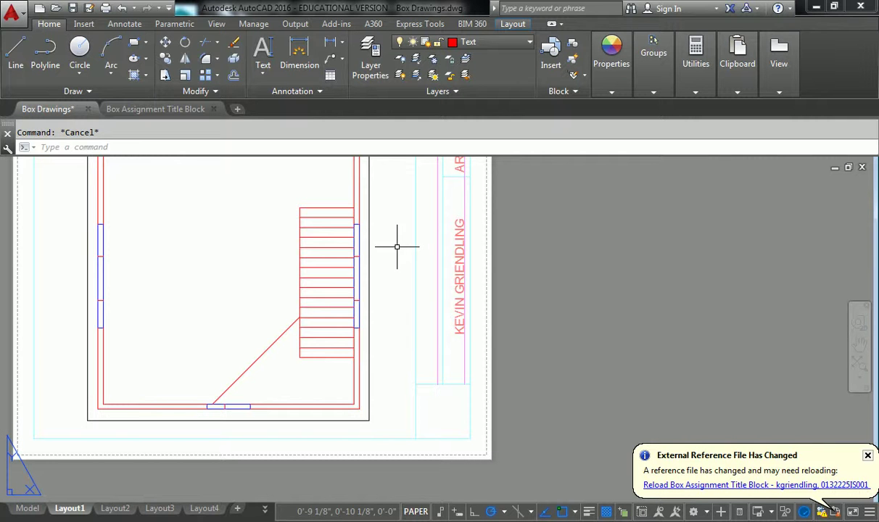
text(units)
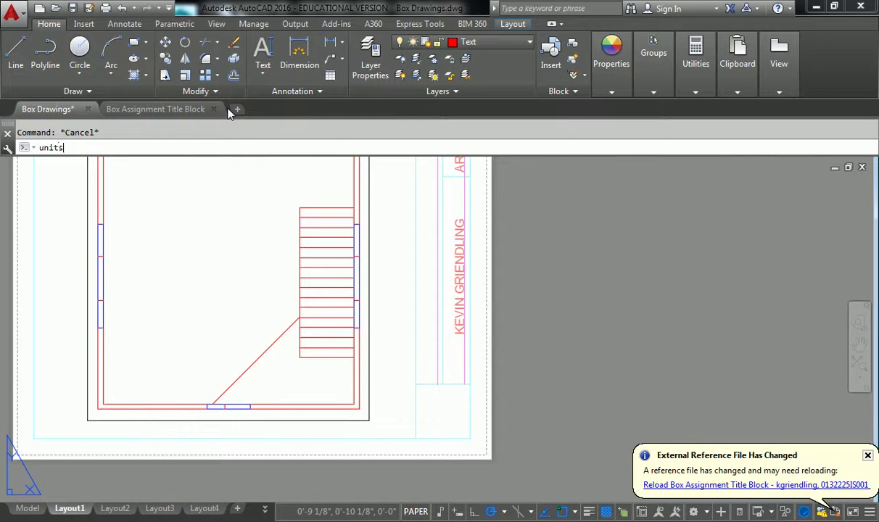
key(Return)
click(368, 198)
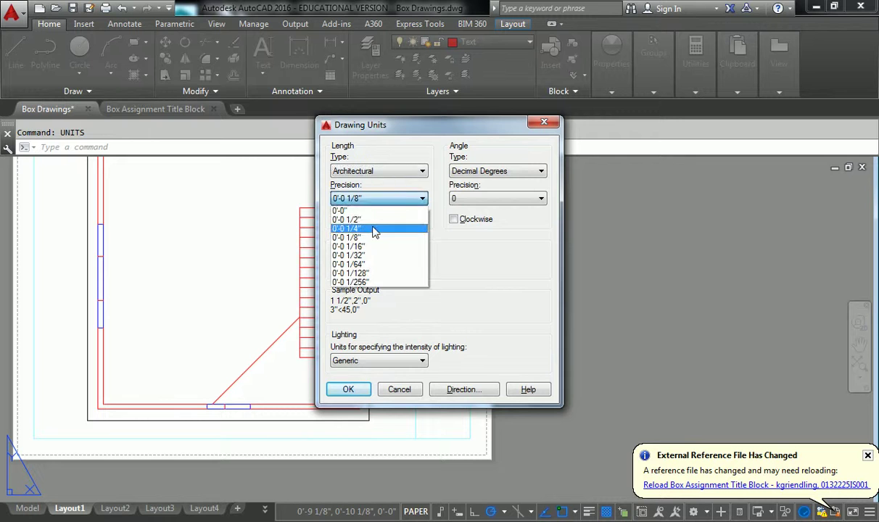
click(354, 246)
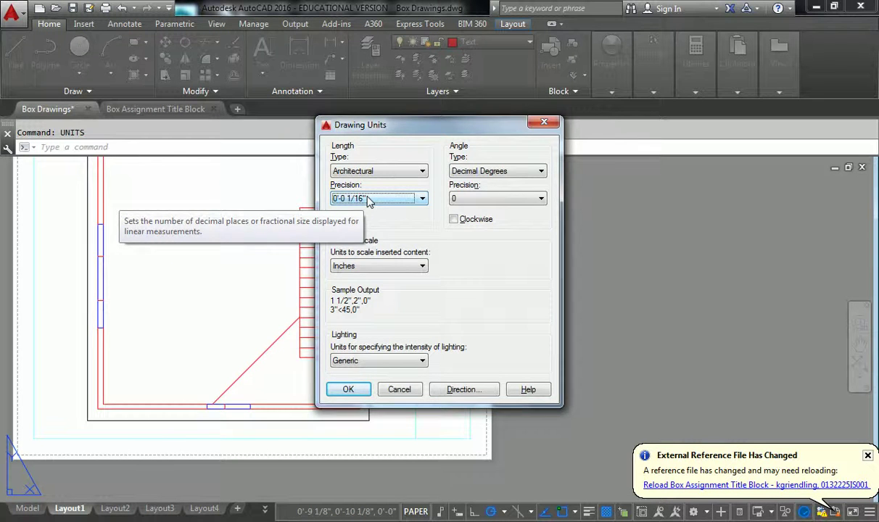
key(Return)
key(Return)
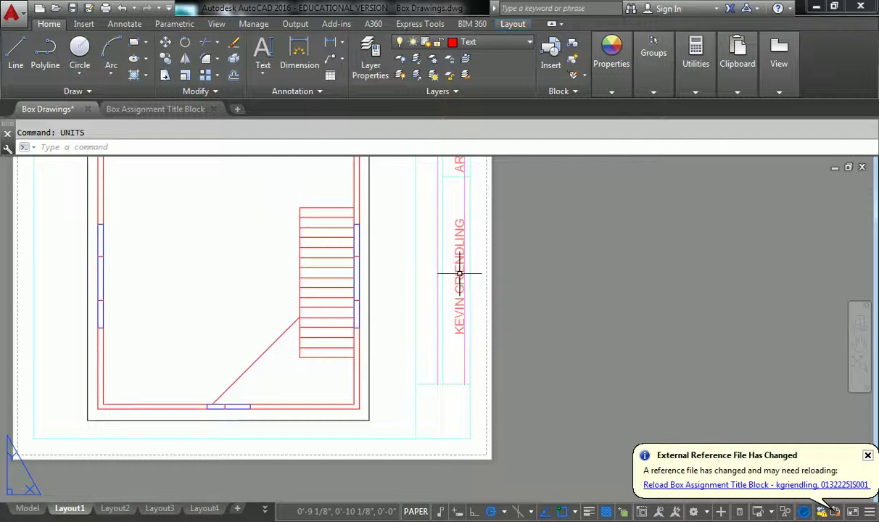
key(Escape)
scroll(459, 274, up, 3)
text(DIsa)
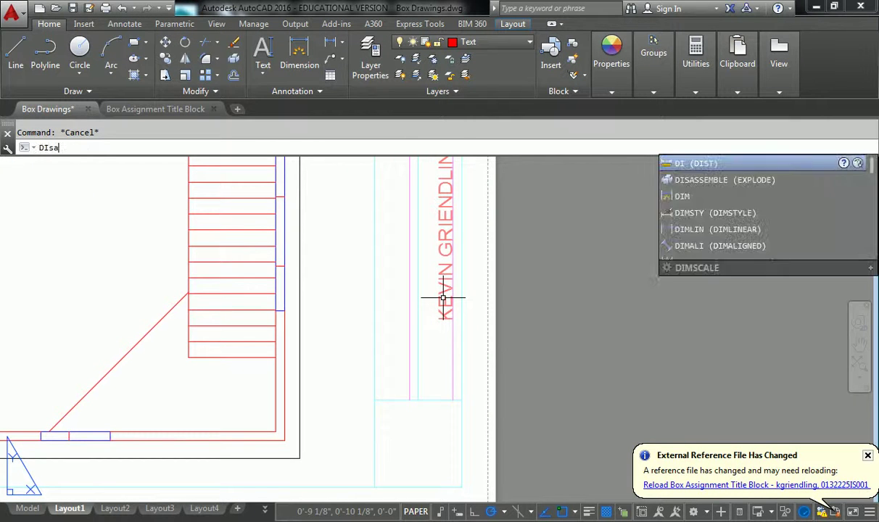
text(t)
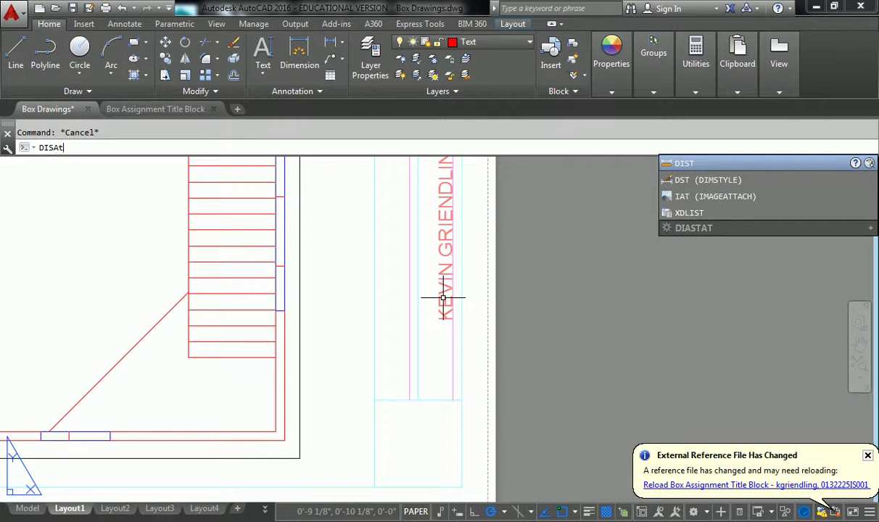
key(BackSpace)
key(BackSpace)
key(BackSpace)
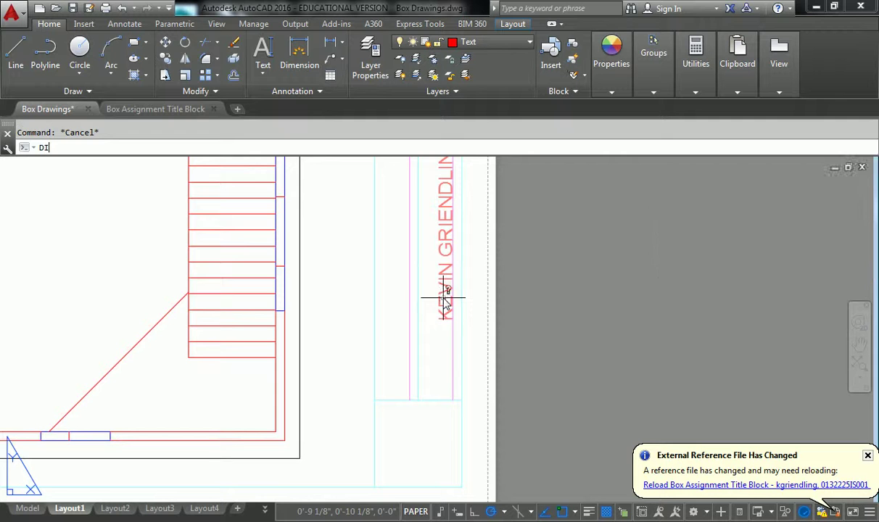
text(ST)
key(Return)
scroll(481, 295, up, 2)
click(457, 287)
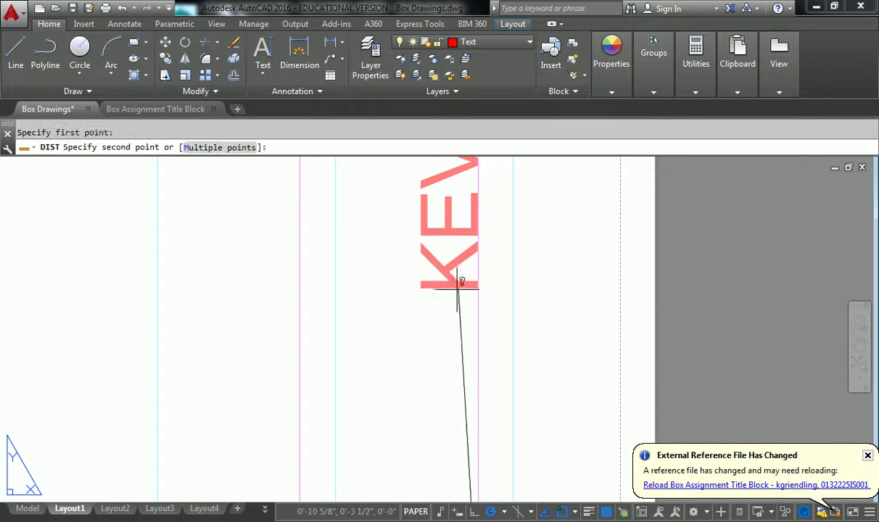
scroll(446, 287, down, 3)
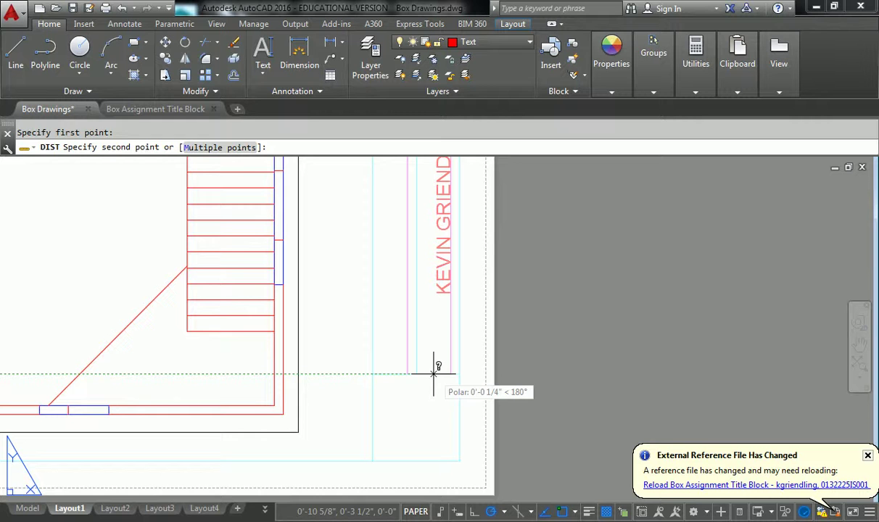
key(Escape)
scroll(404, 294, down, 6)
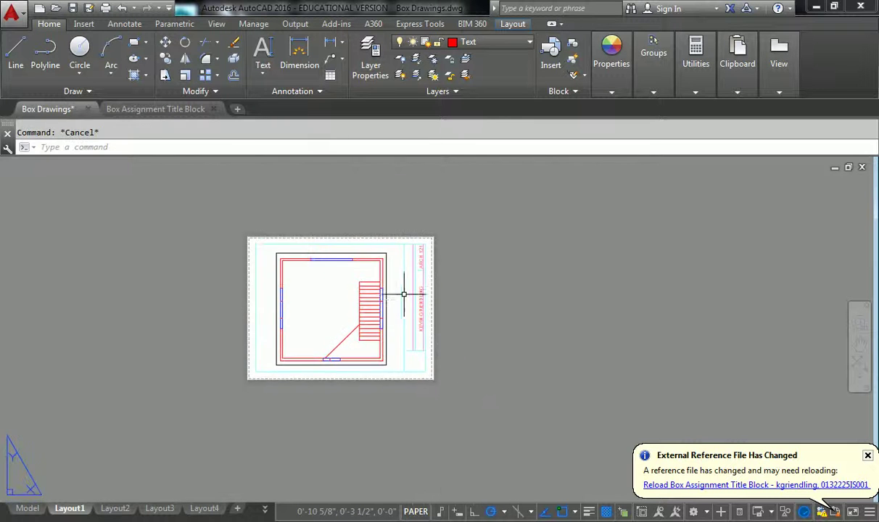
- Place 'FLOOR PLAN' single-line text right of the plan, 3/16" high and rotated 90°
scroll(404, 295, up, 5)
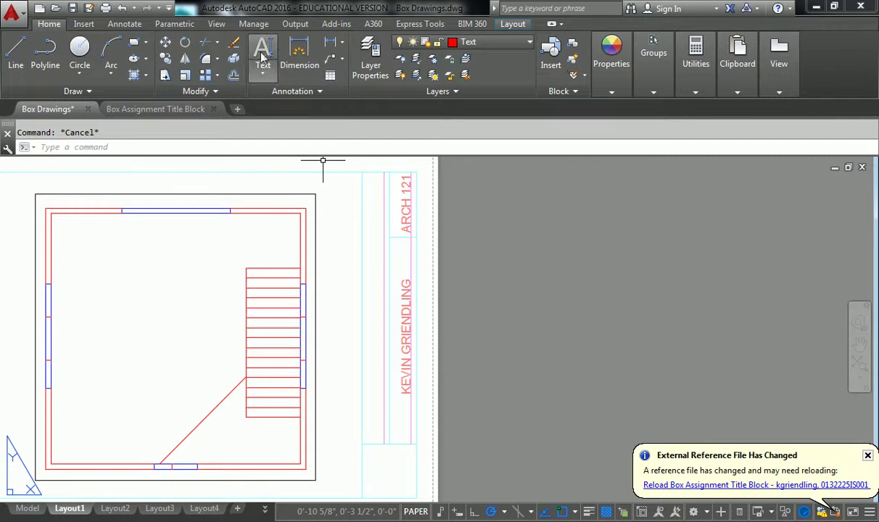
click(263, 56)
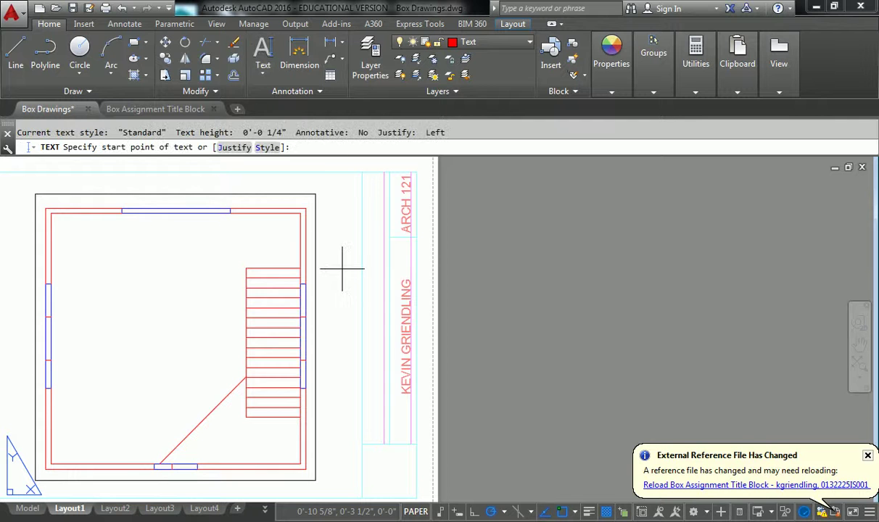
click(338, 354)
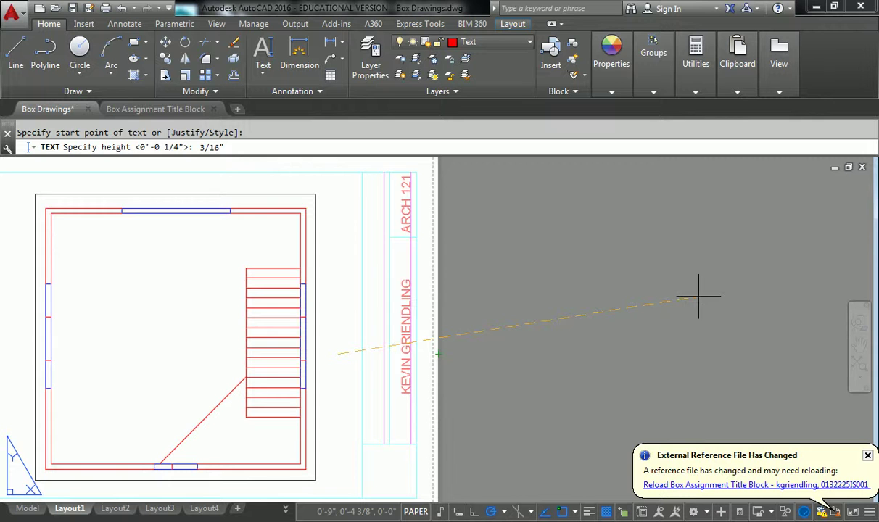
text(3/16")
key(Return)
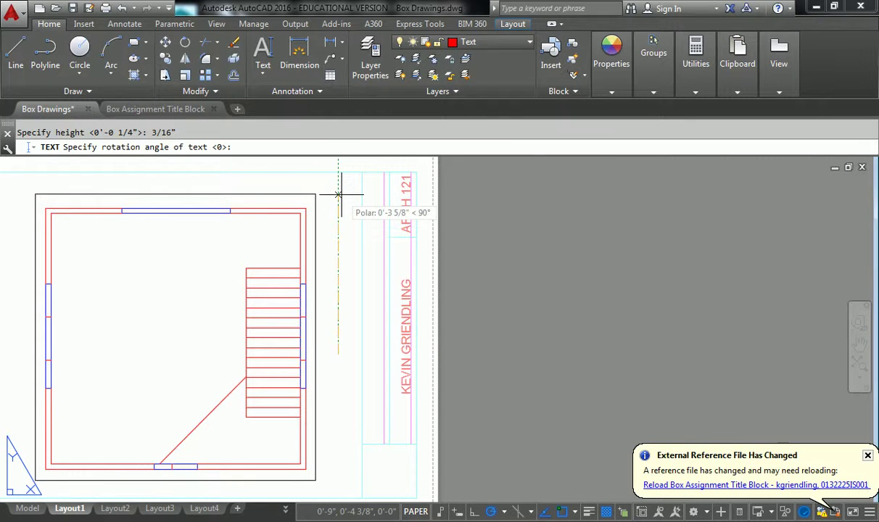
key(Return)
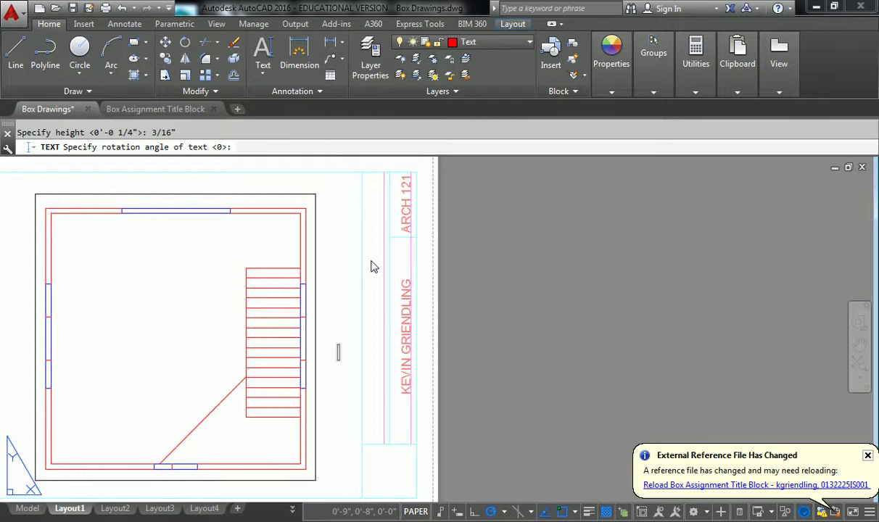
text(fLOO)
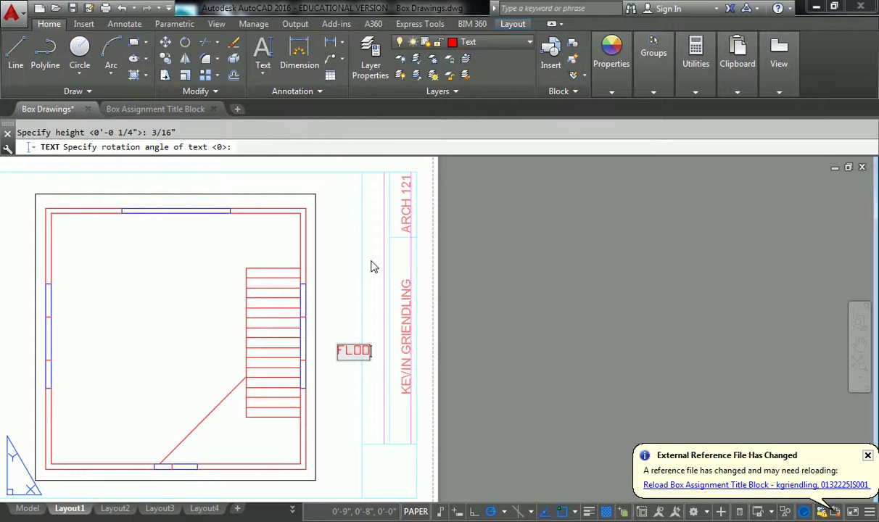
text(R PLAN)
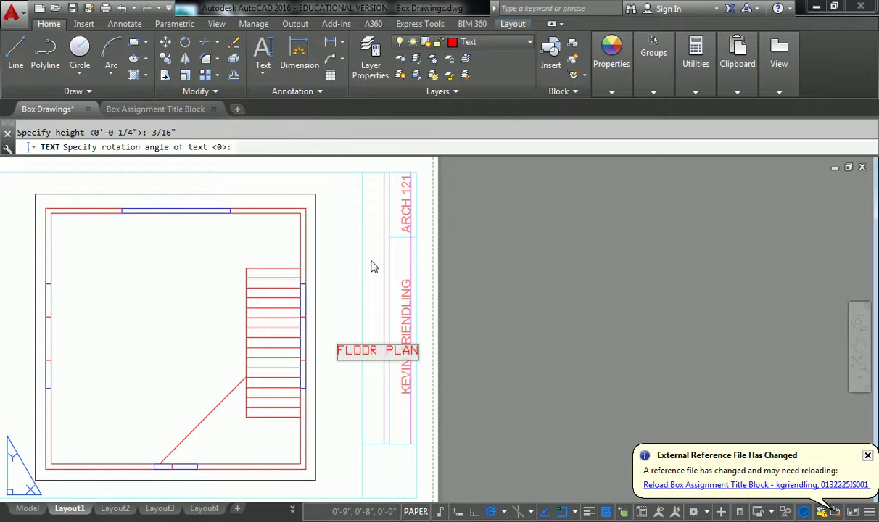
key(Return)
key(Return)
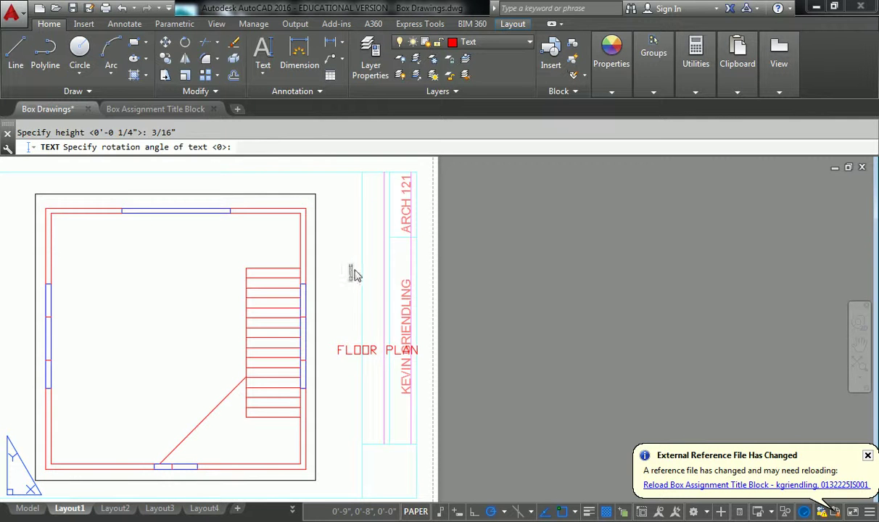
text(90)
key(Return)
key(Escape)
- Select the FLOOR PLAN text and open it for editing, leaving its content unchanged
click(337, 307)
key(Escape)
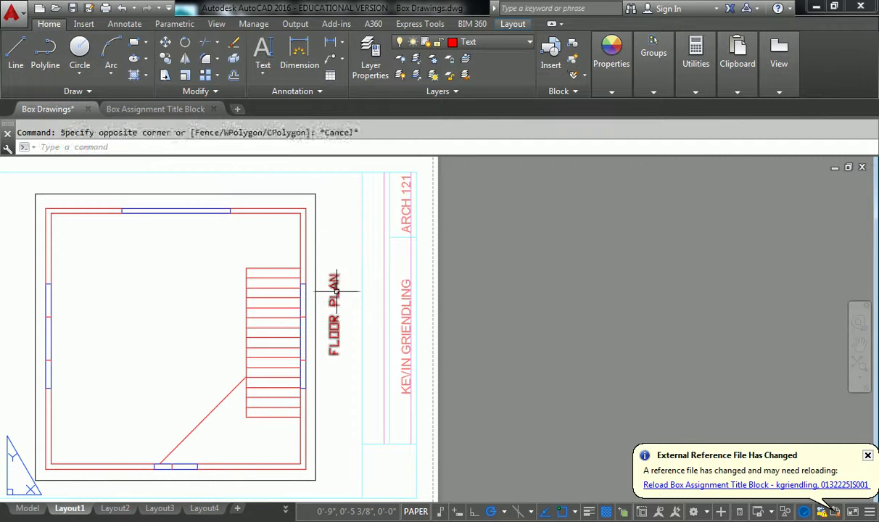
click(333, 294)
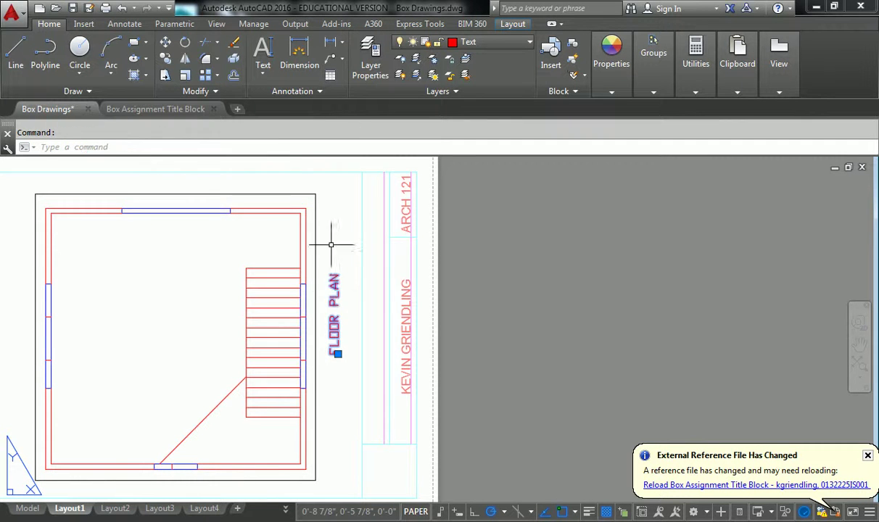
click(265, 78)
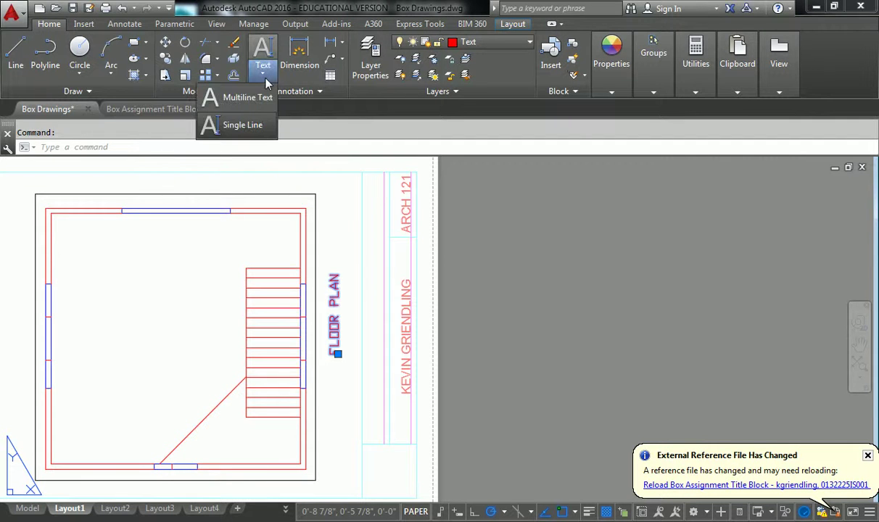
double_click(339, 298)
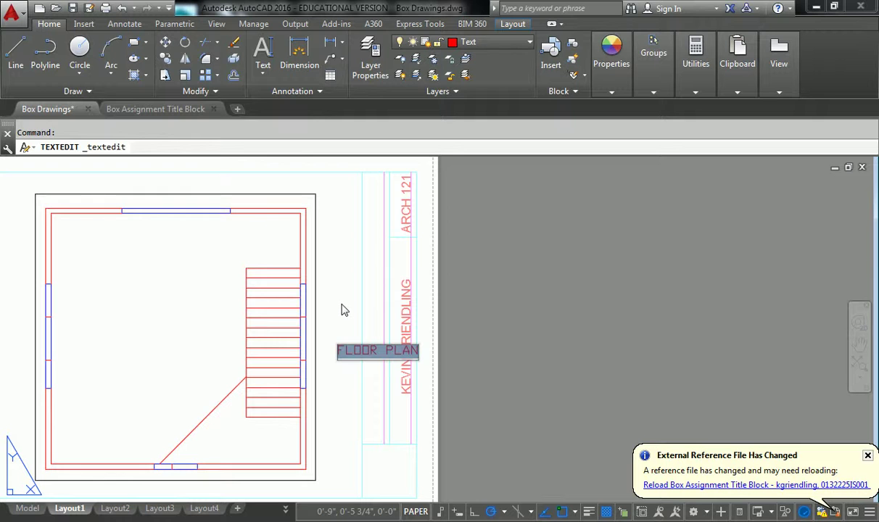
click(344, 310)
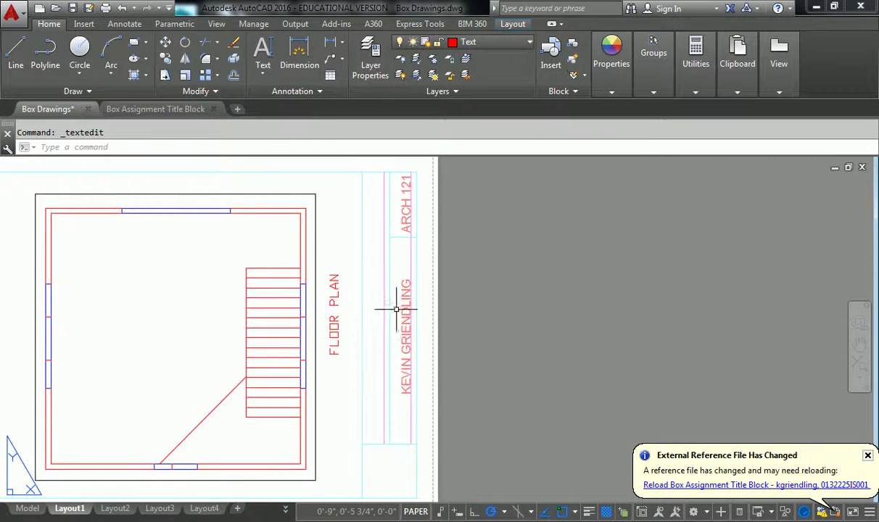
middle_drag(364, 299, 330, 288)
- Move the vertical FLOOR PLAN label into the title block strip beside the name column
click(308, 338)
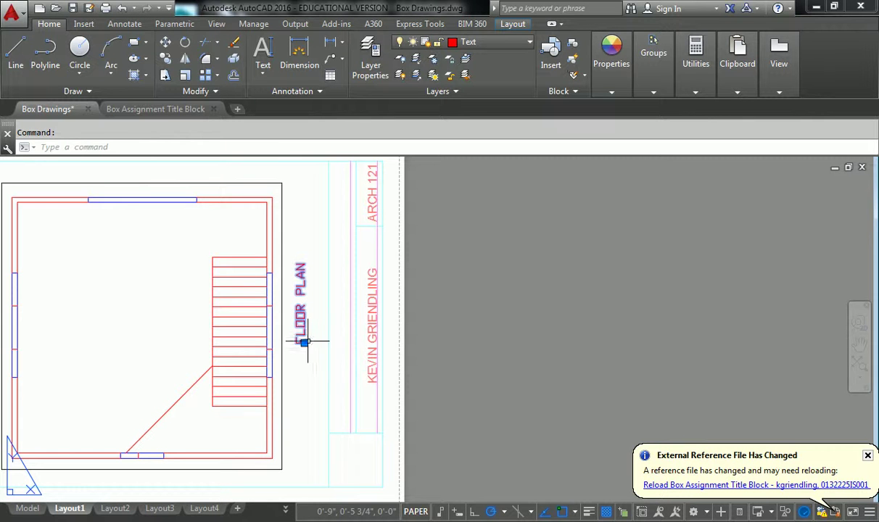
click(340, 341)
key(Escape)
click(305, 342)
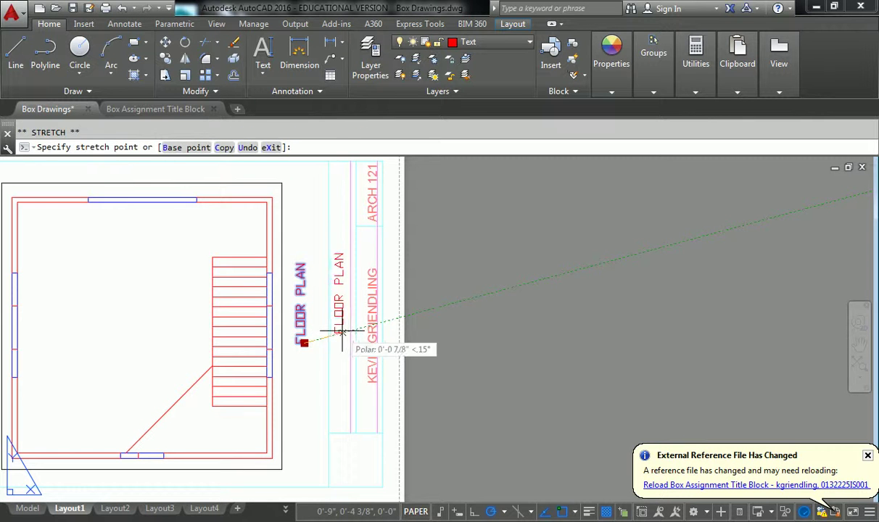
click(350, 330)
key(Escape)
scroll(350, 330, down, 2)
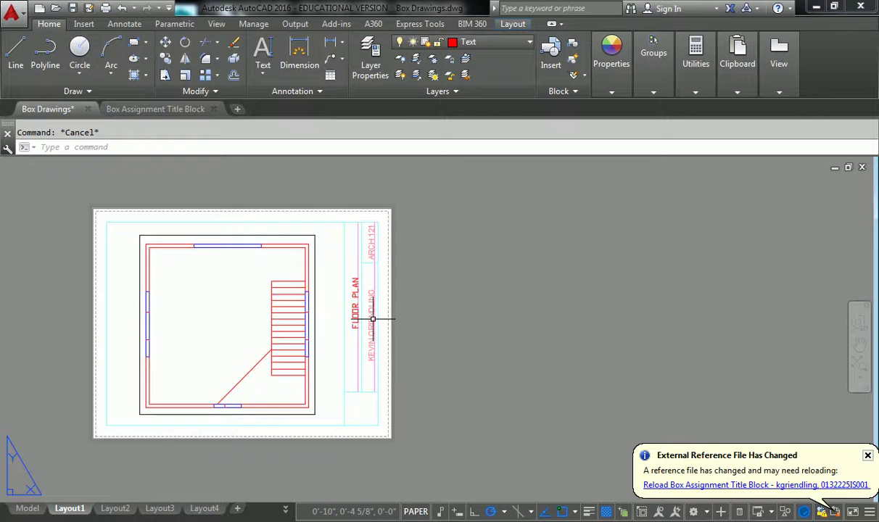
scroll(369, 304, up, 2)
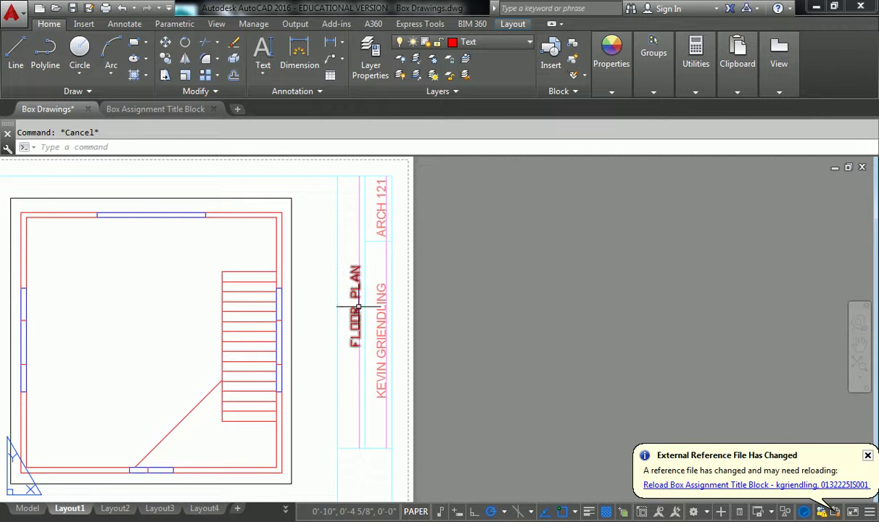
click(356, 292)
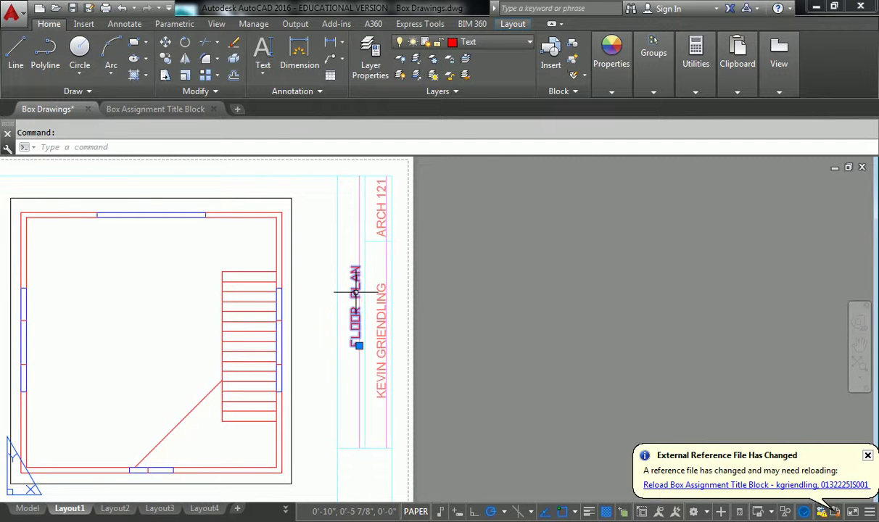
click(125, 24)
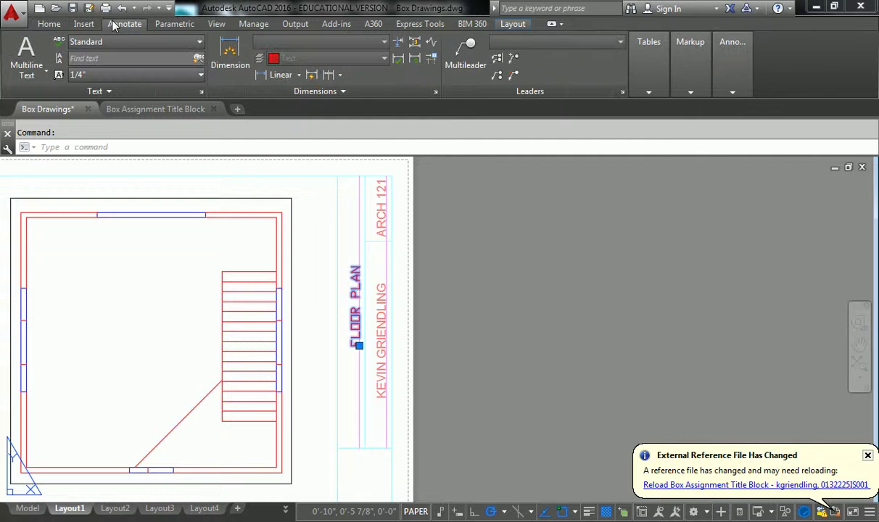
click(161, 46)
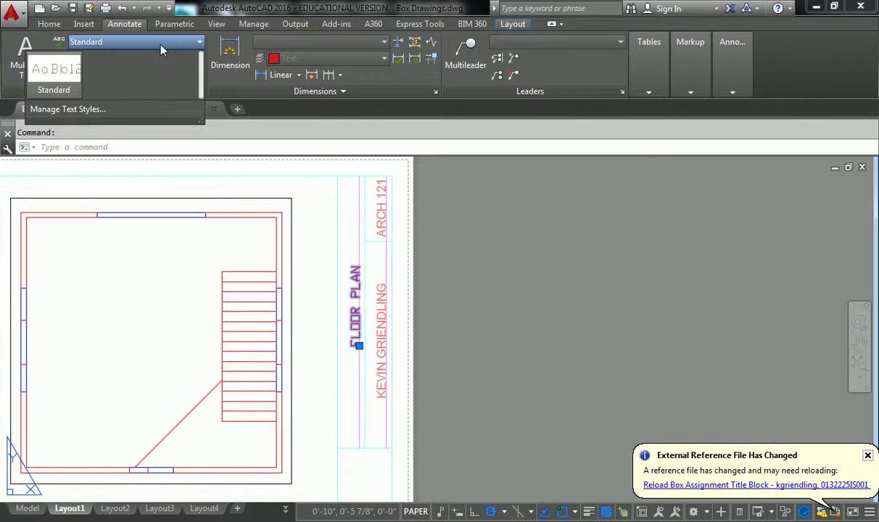
click(161, 46)
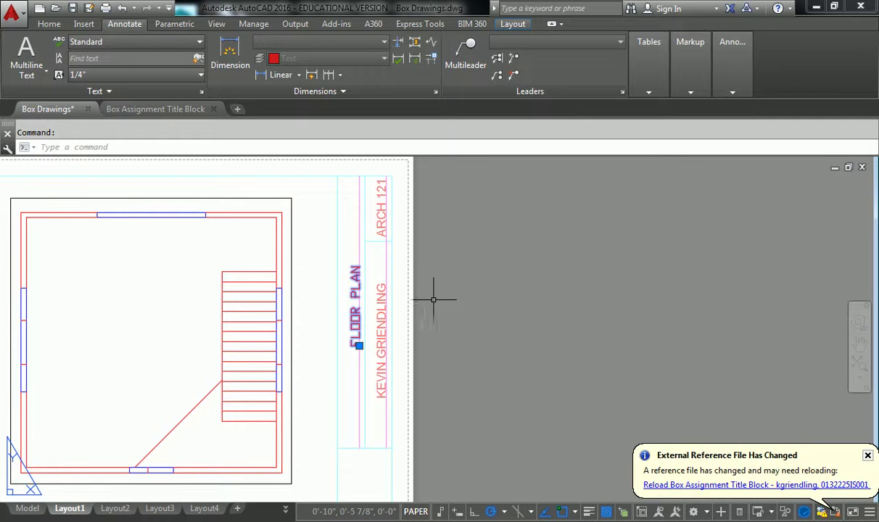
key(Escape)
click(155, 109)
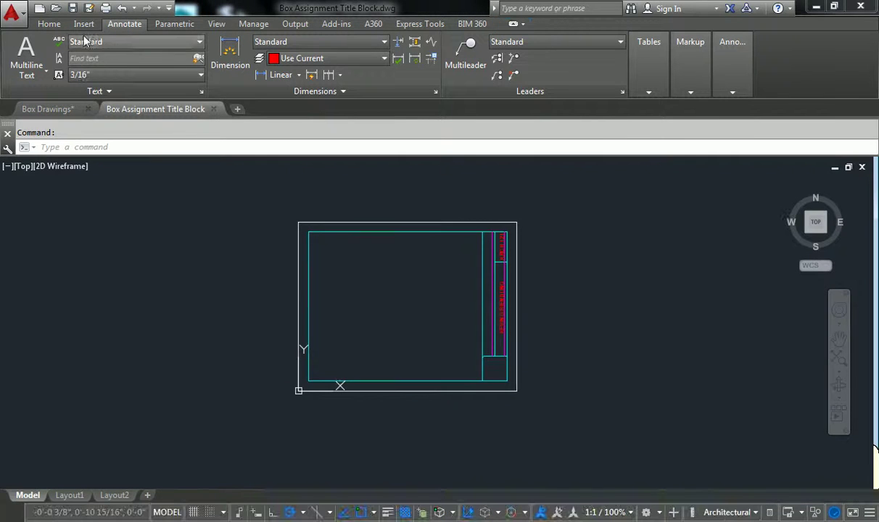
click(116, 45)
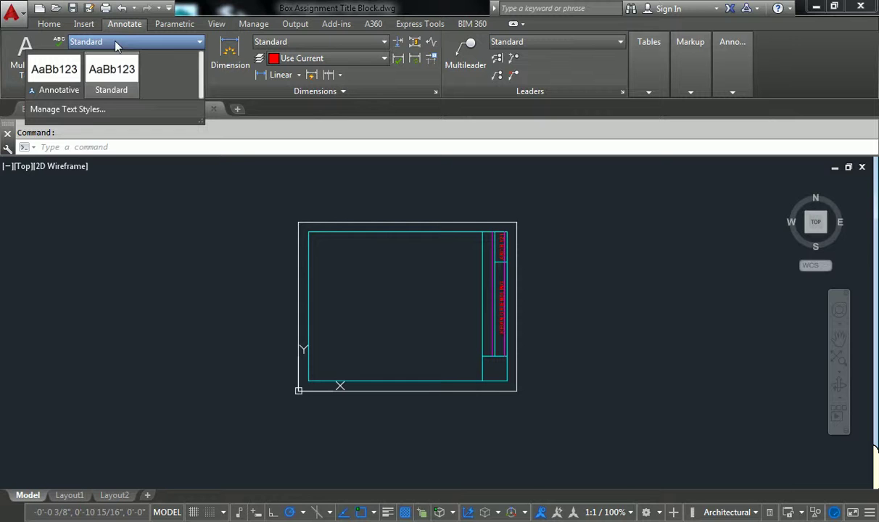
click(117, 79)
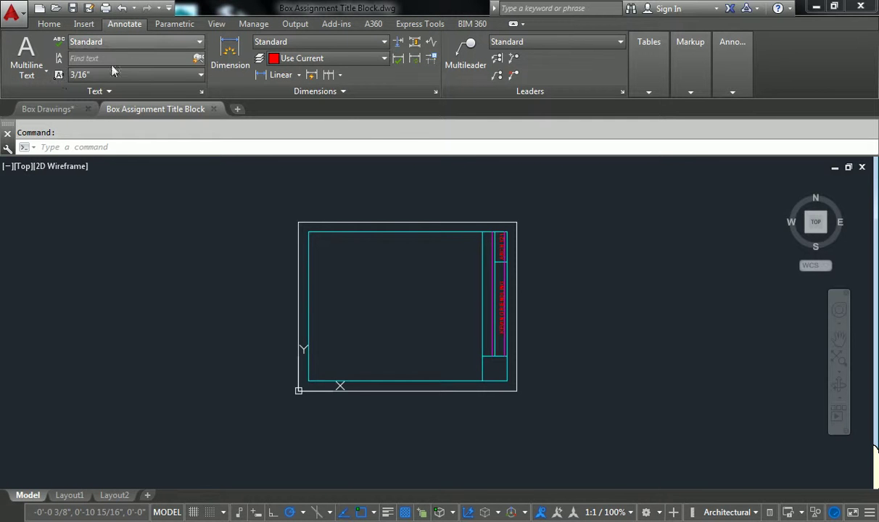
click(66, 107)
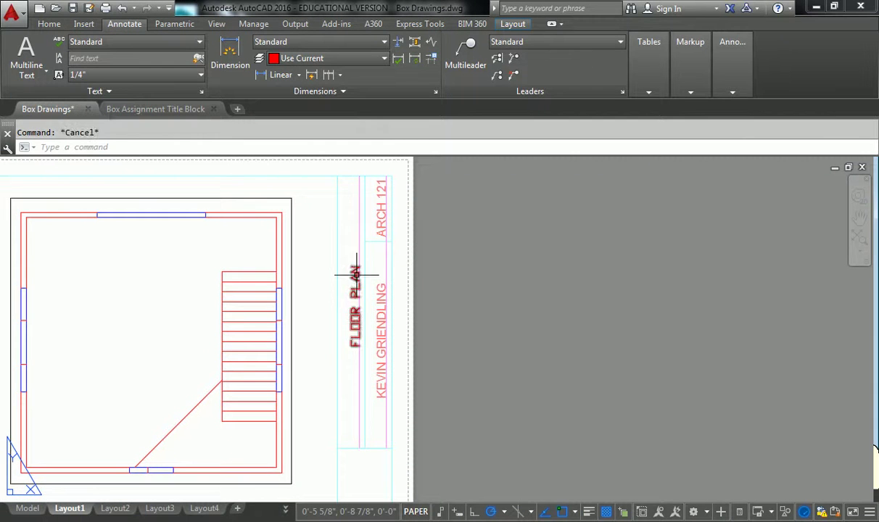
click(138, 41)
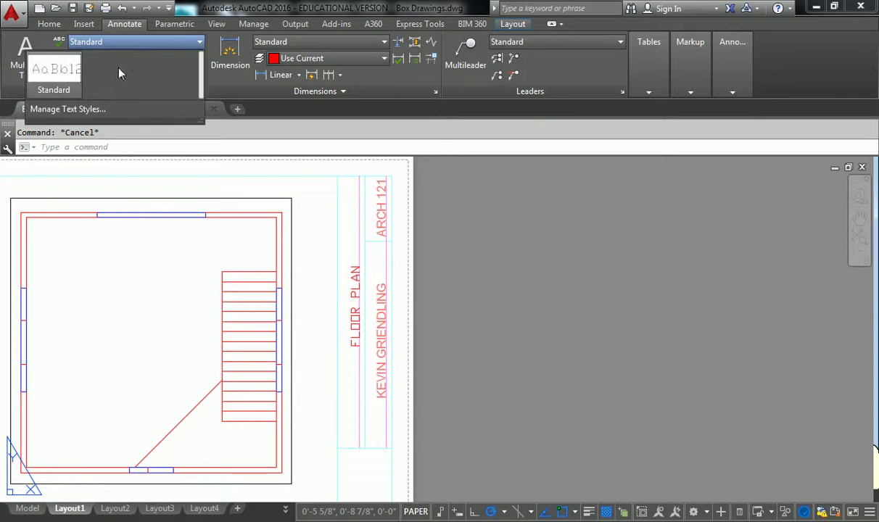
click(53, 72)
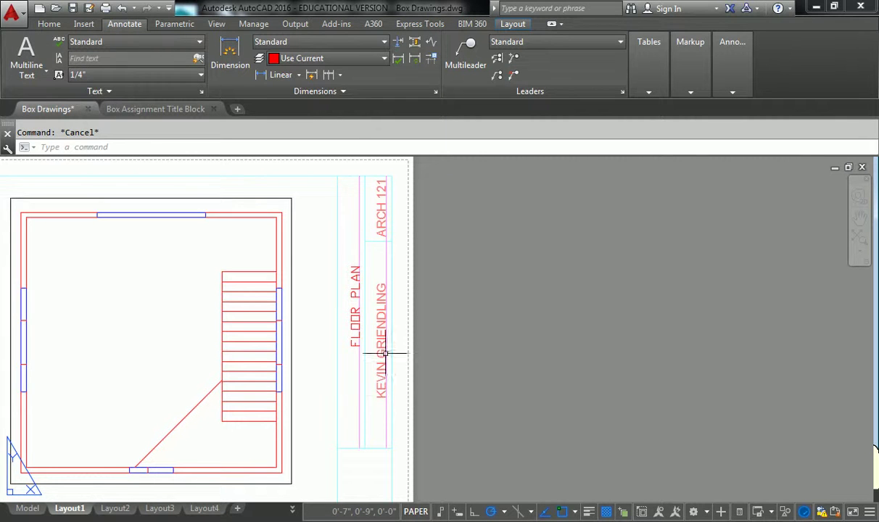
scroll(161, 498, up, 3)
scroll(69, 419, down, 3)
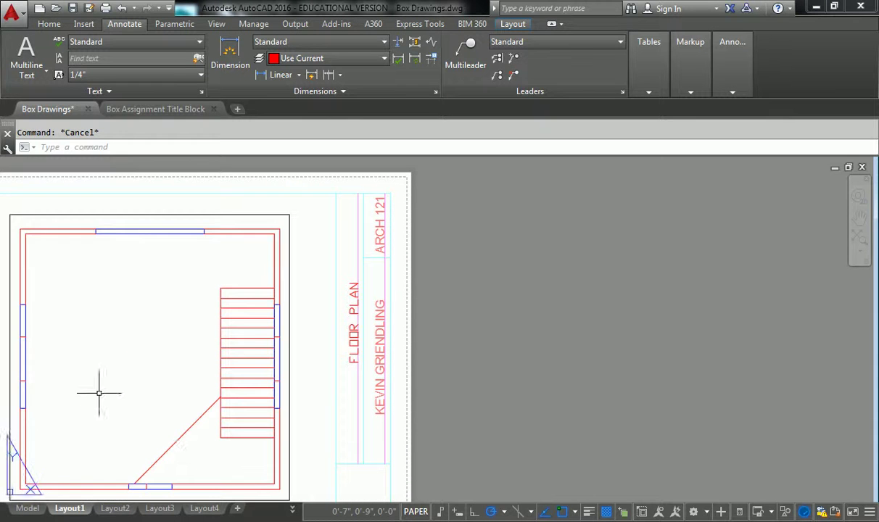
scroll(354, 330, up, 4)
scroll(384, 314, down, 2)
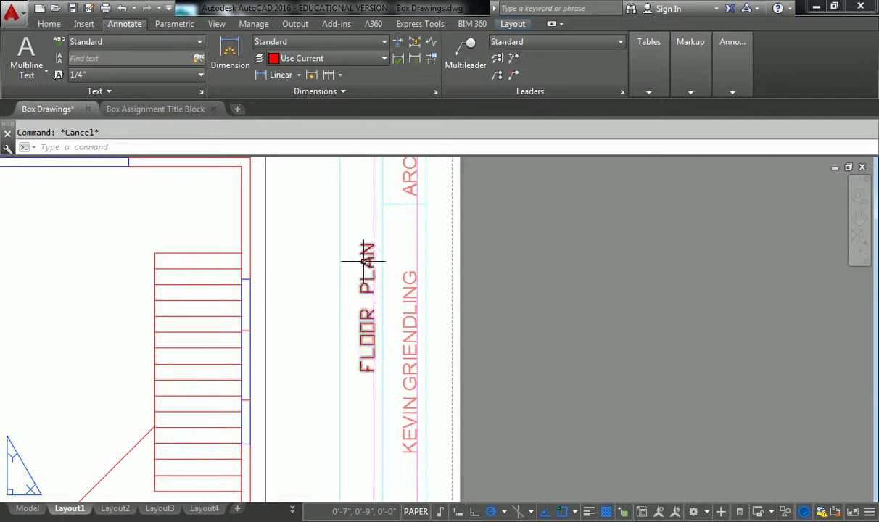
click(361, 251)
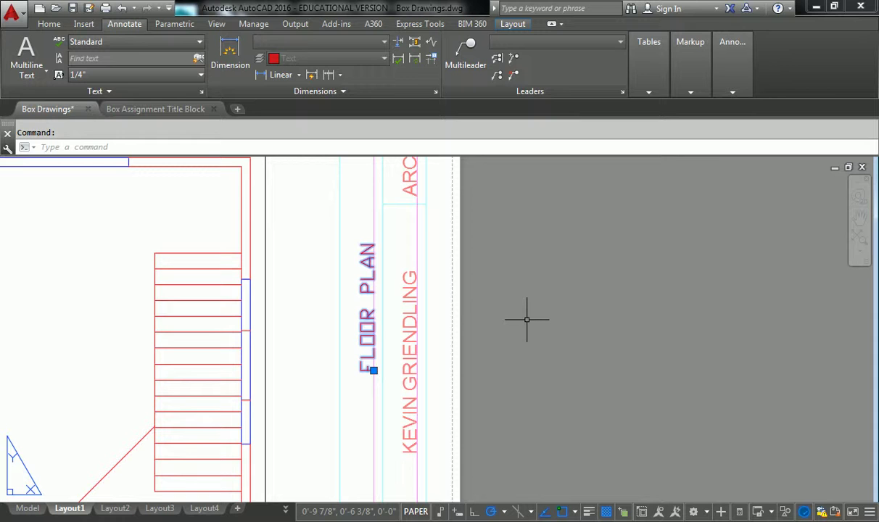
key(Escape)
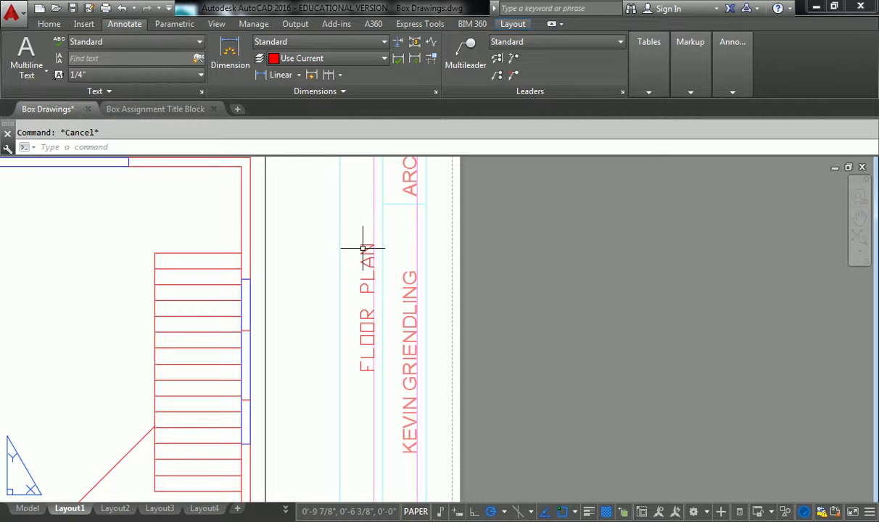
mouse_move(365, 249)
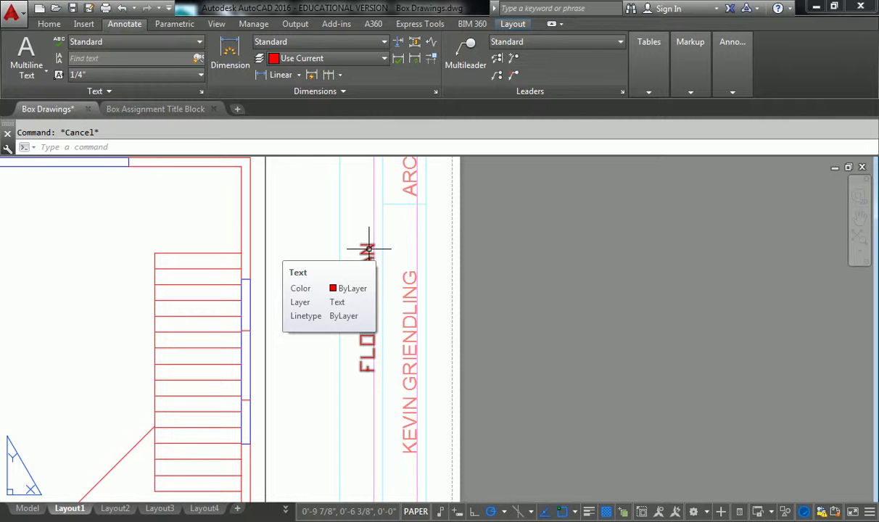
scroll(369, 249, down, 5)
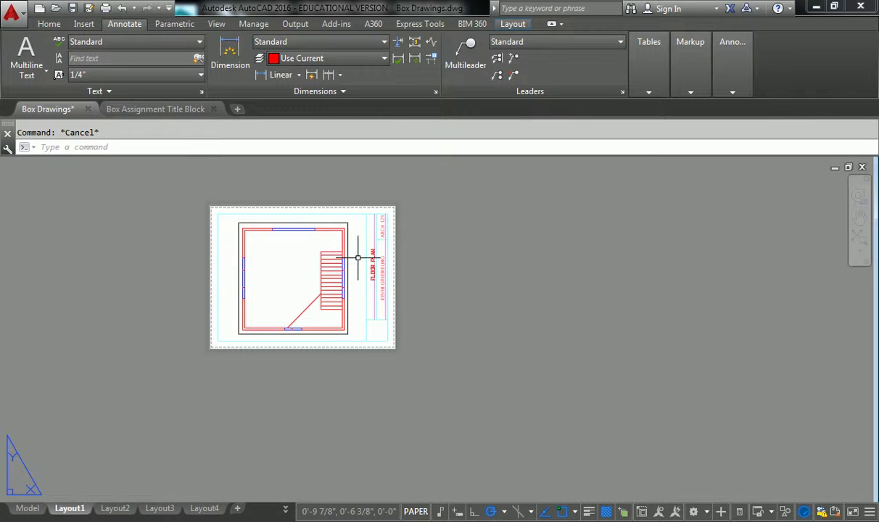
scroll(370, 230, up, 4)
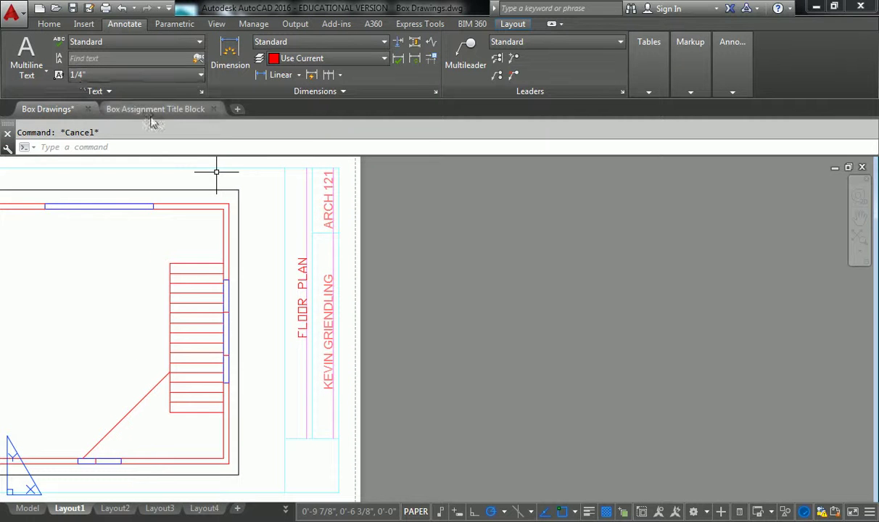
- Start a new drawing and choose Box Drawings.dwg from the FA 15 - Arch 121 folder to insert
click(237, 109)
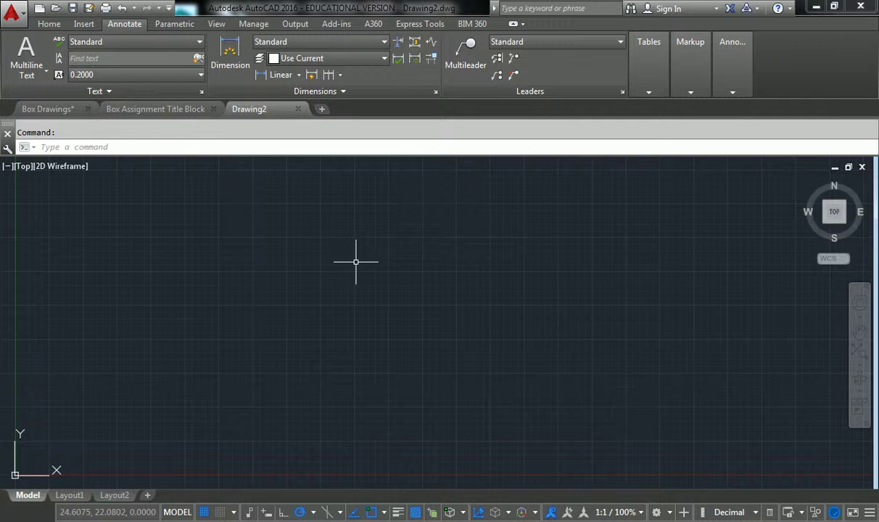
click(82, 24)
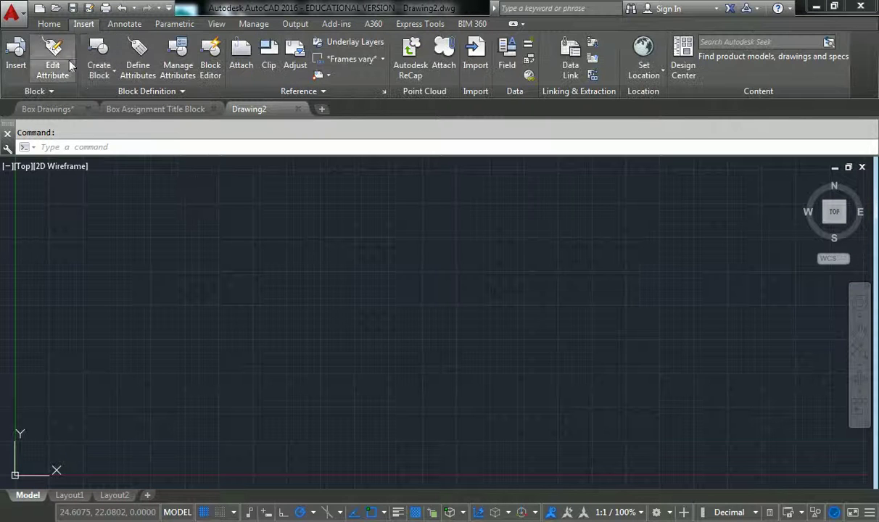
click(16, 52)
click(475, 182)
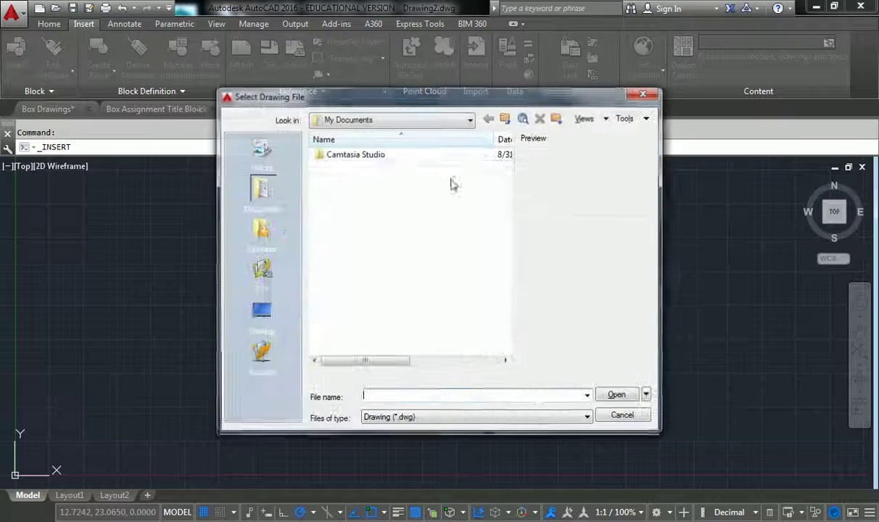
click(400, 117)
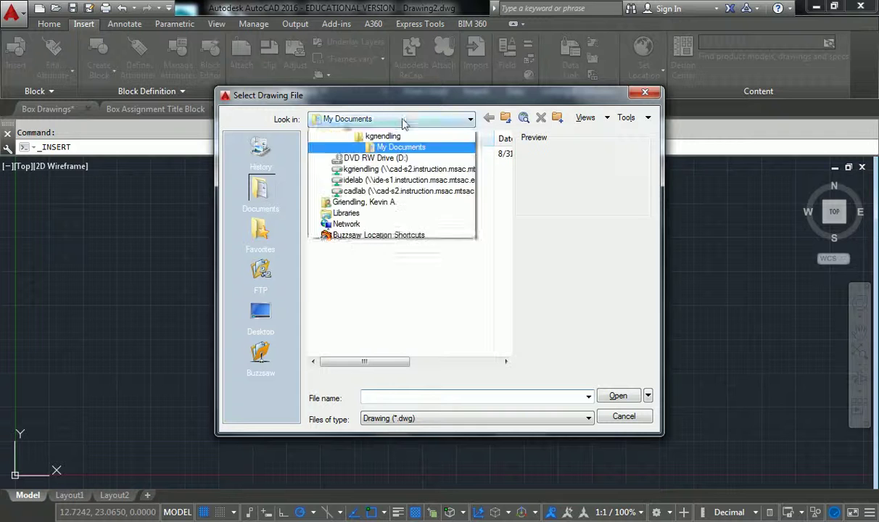
click(402, 207)
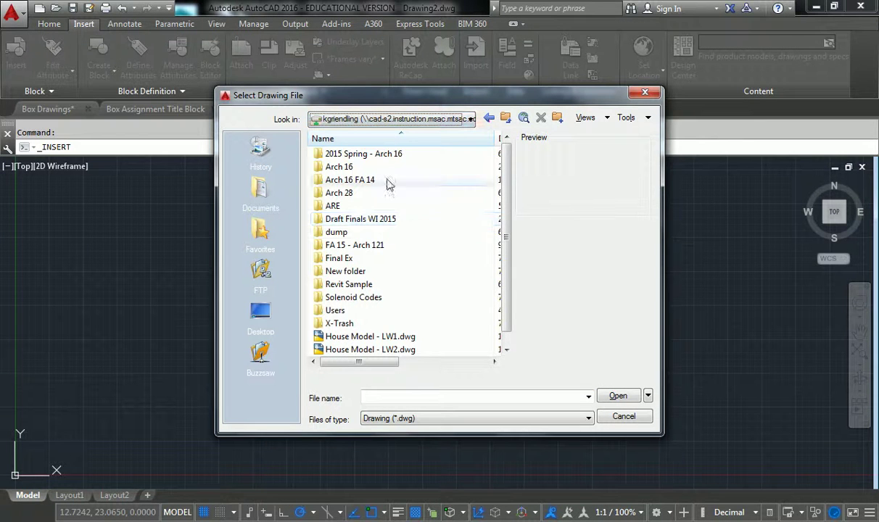
double_click(385, 246)
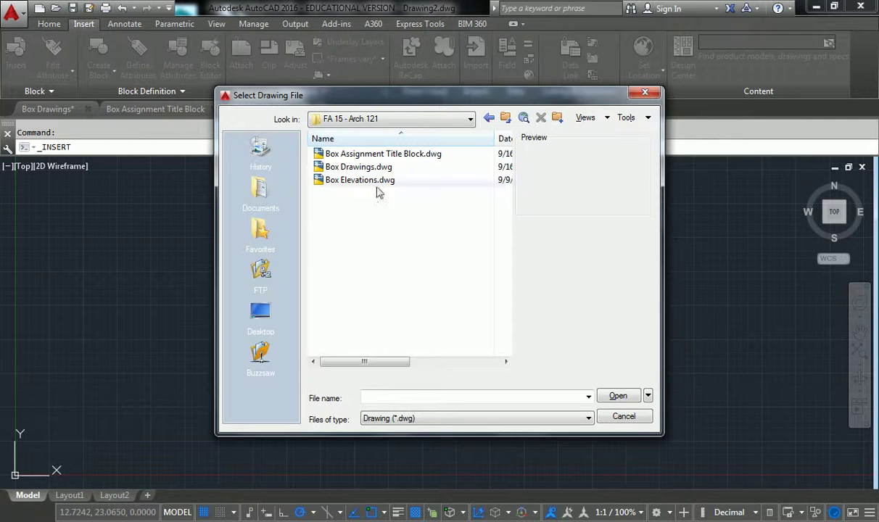
click(366, 152)
click(367, 167)
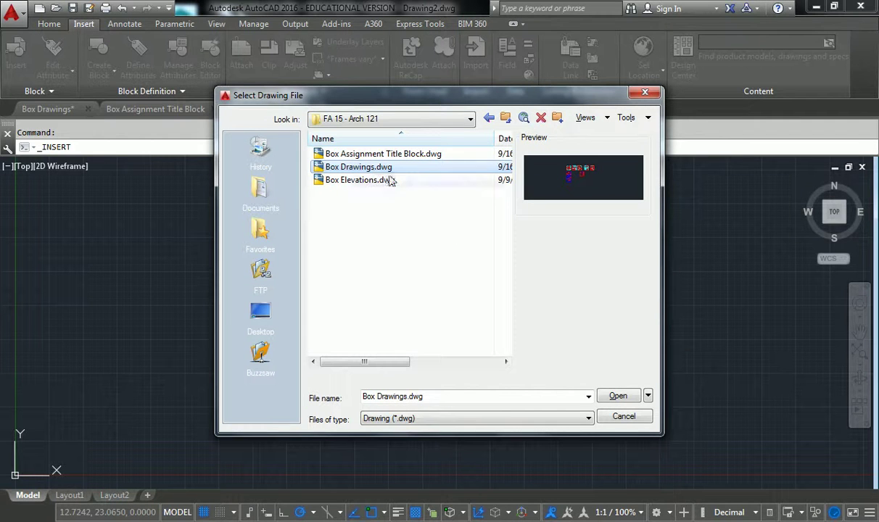
- Insert Box Drawings.dwg into model space, zoom to its extents, and view it on Layout1
click(618, 397)
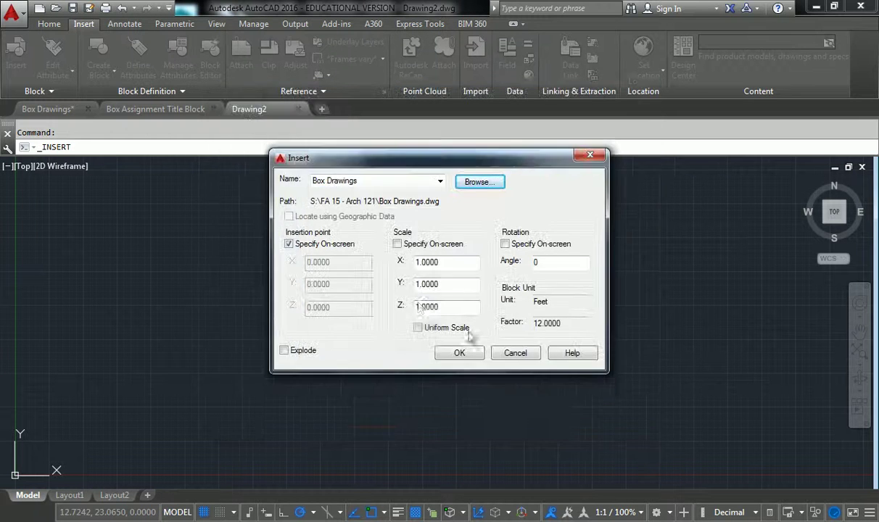
click(455, 354)
click(348, 305)
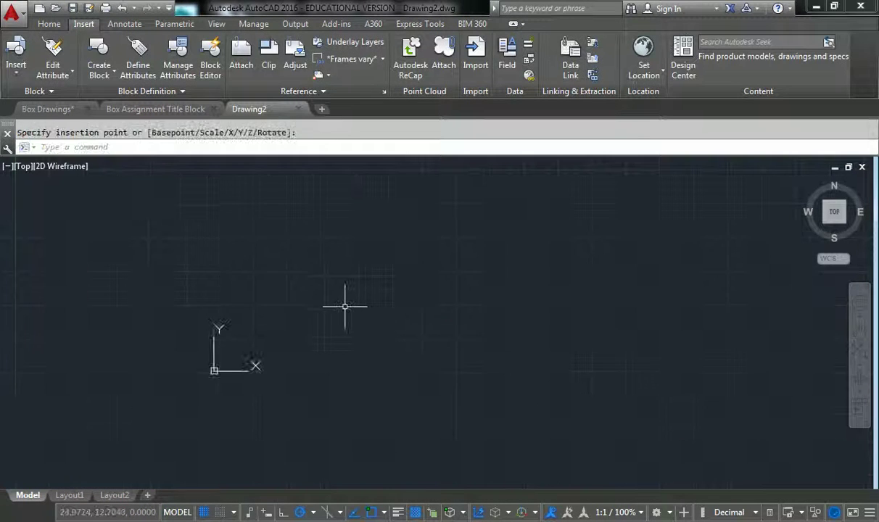
middle_click(418, 305)
middle_click(418, 304)
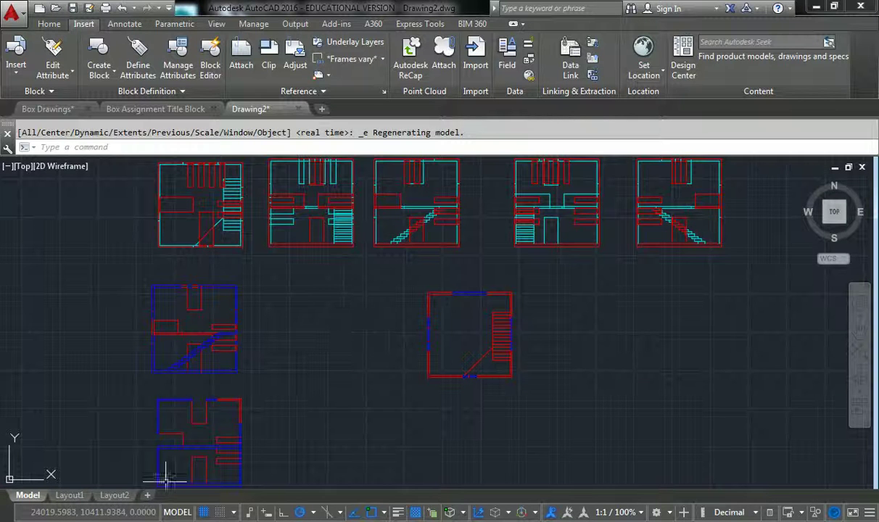
click(69, 495)
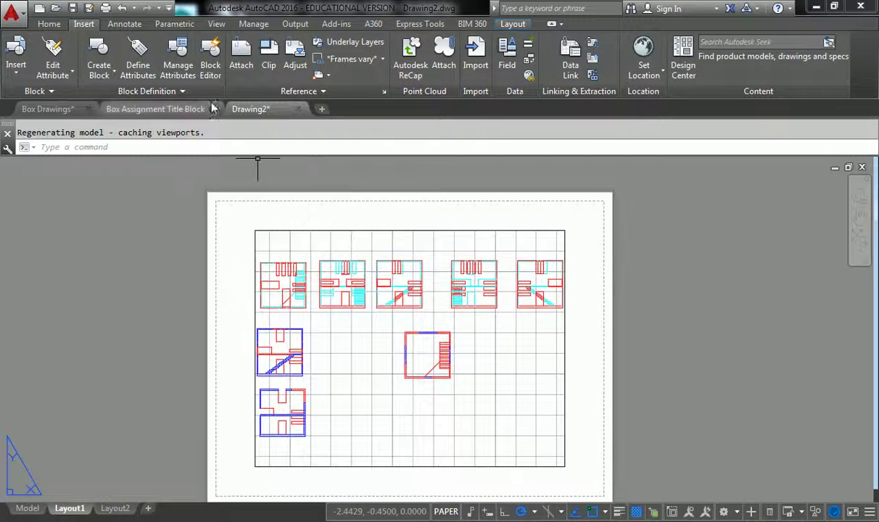
key(Escape)
click(124, 24)
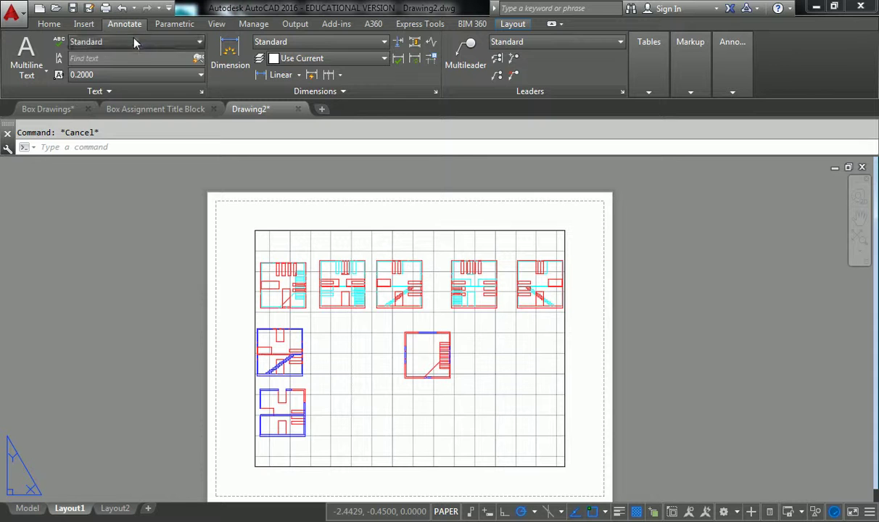
click(128, 41)
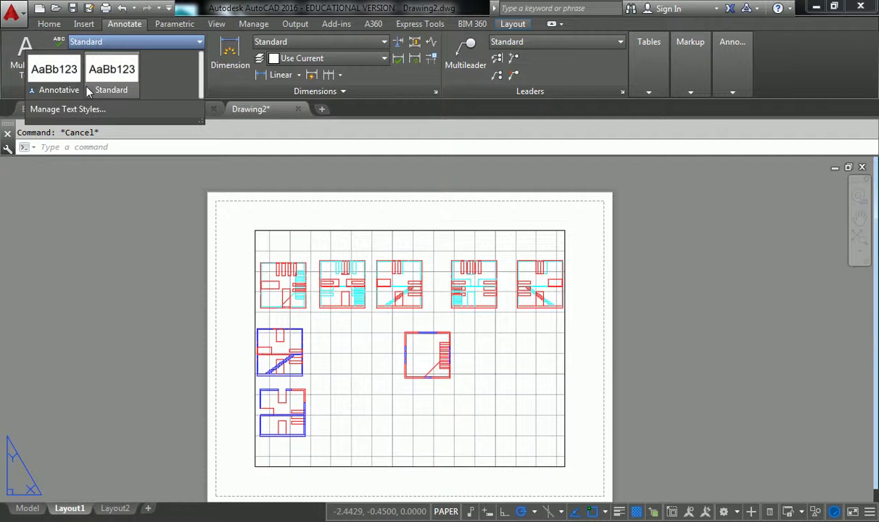
- Close Drawing2 without saving and recentre the Box Drawings layout view
click(298, 109)
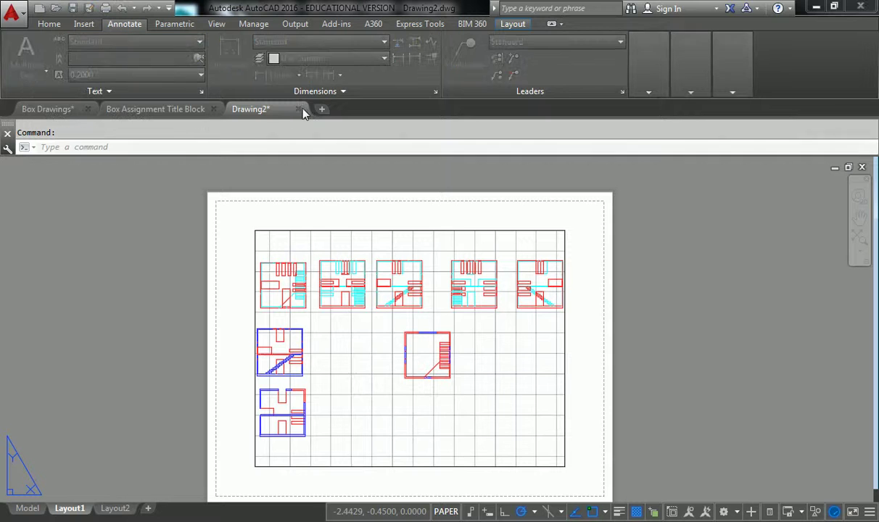
click(449, 297)
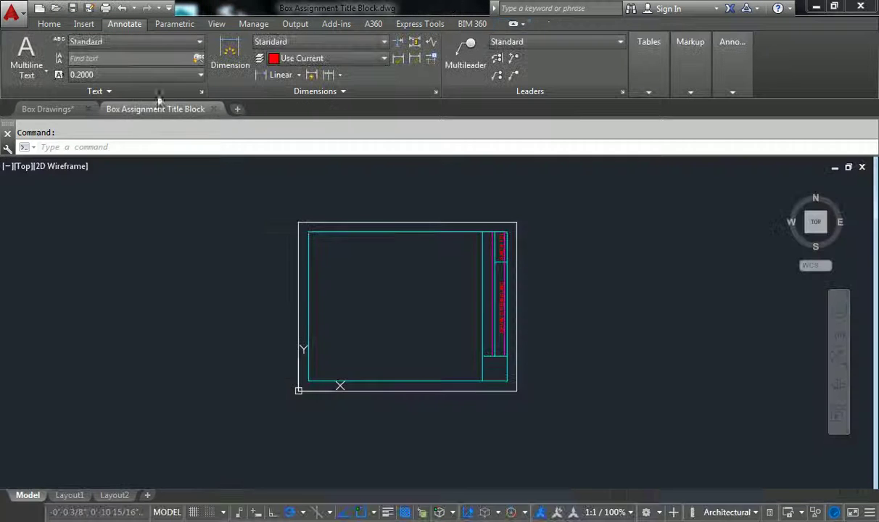
click(69, 110)
scroll(290, 305, down, 2)
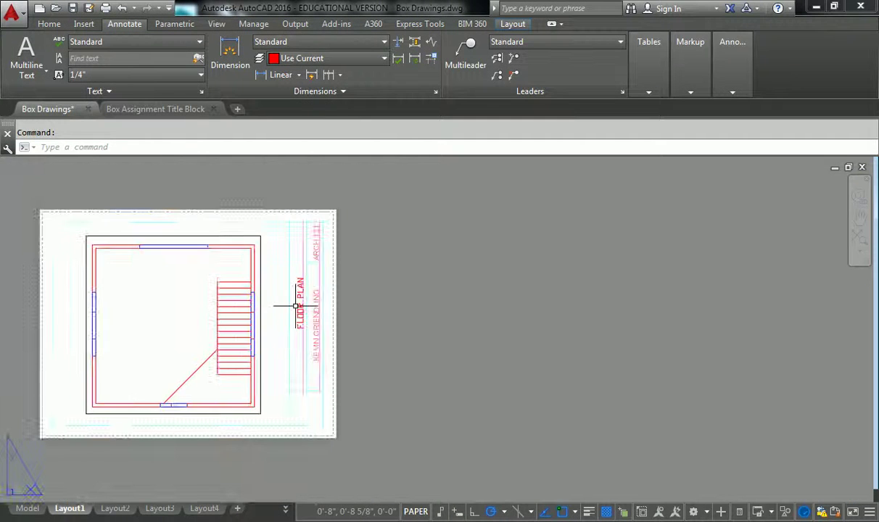
middle_drag(295, 304, 432, 301)
scroll(432, 300, up, 3)
scroll(406, 279, down, 3)
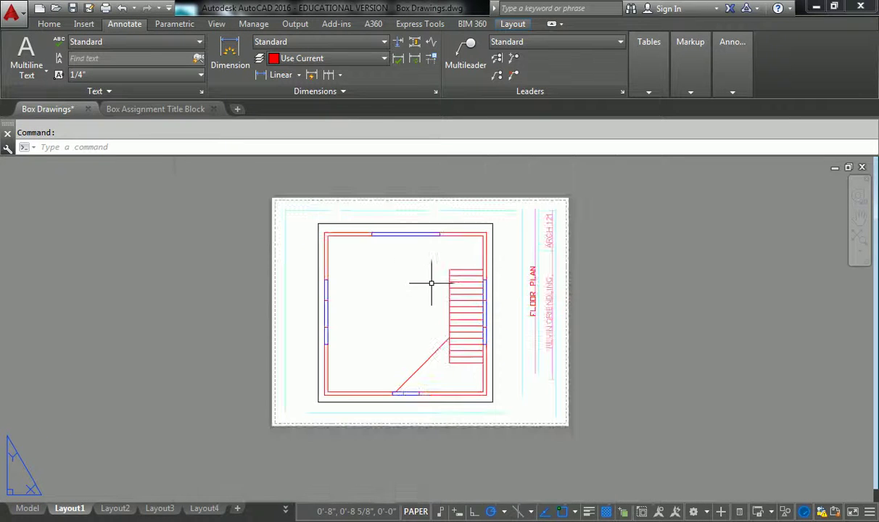
key(Escape)
- Copy the name text from the Box Assignment Title Block drawing, then return to Box Drawings
click(173, 109)
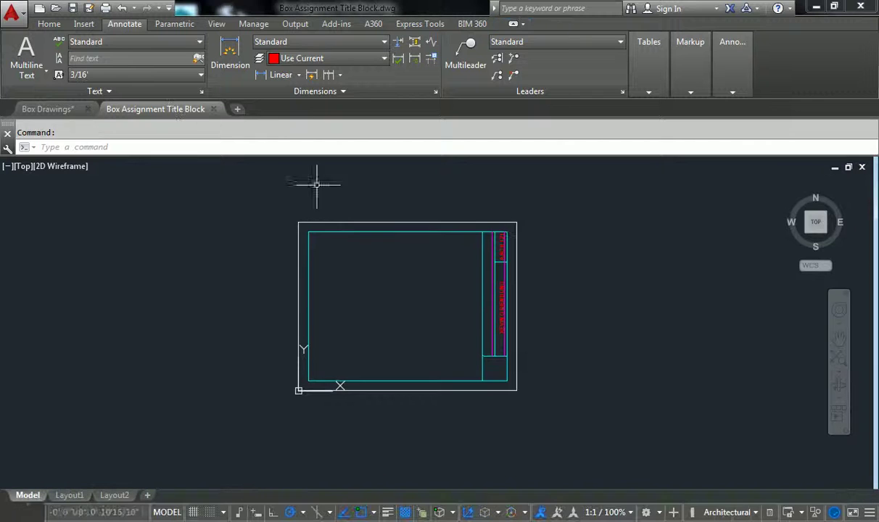
scroll(499, 276, up, 5)
click(498, 276)
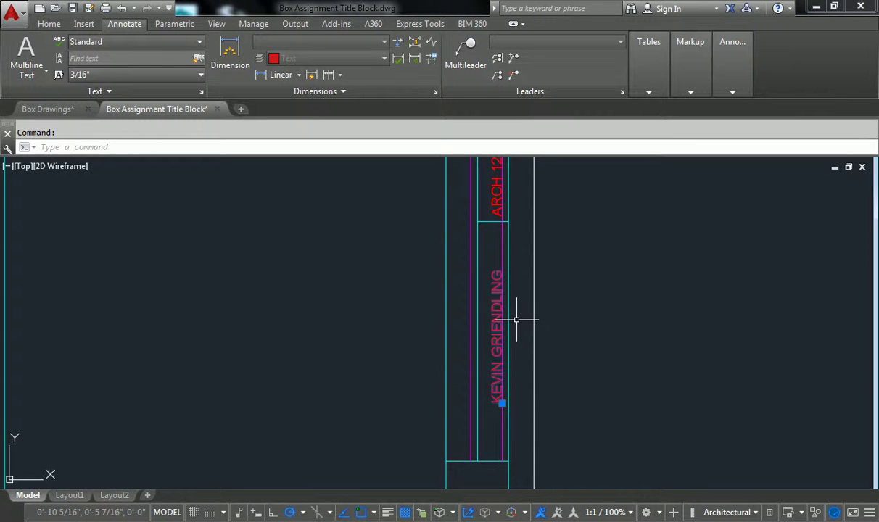
key(ctrl+c)
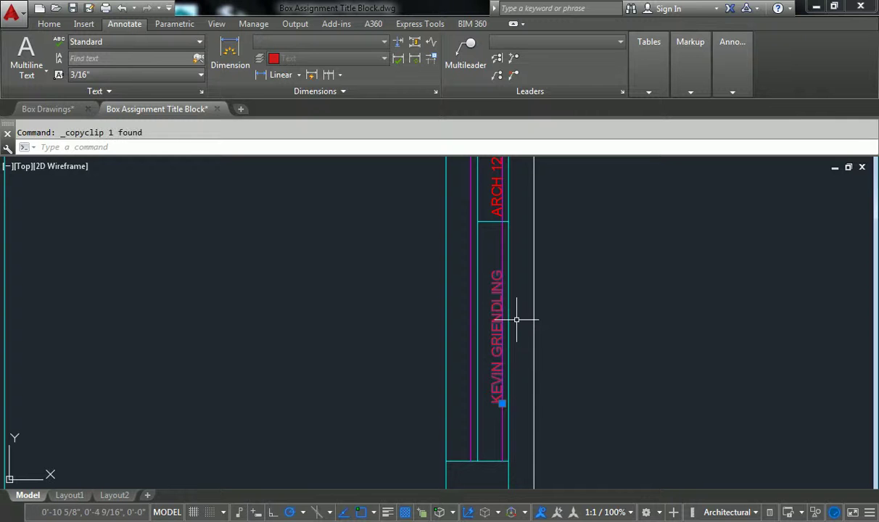
mouse_move(66, 113)
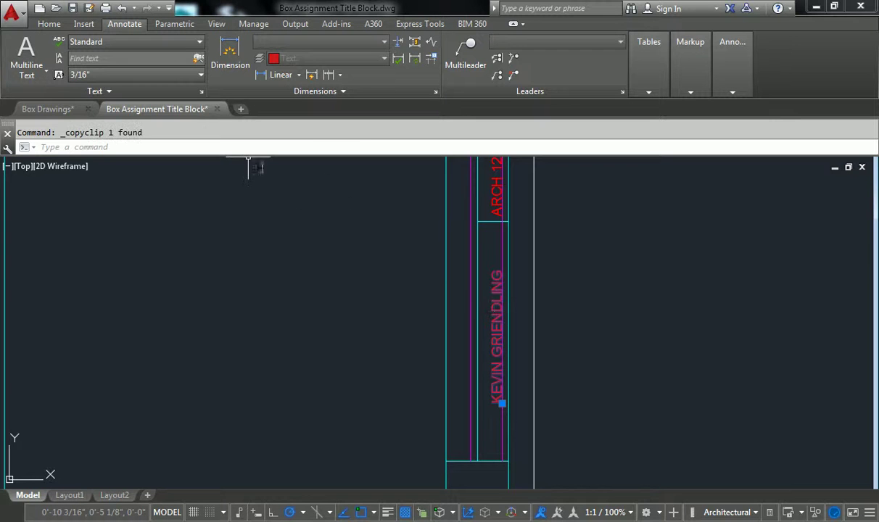
click(47, 108)
scroll(522, 311, up, 3)
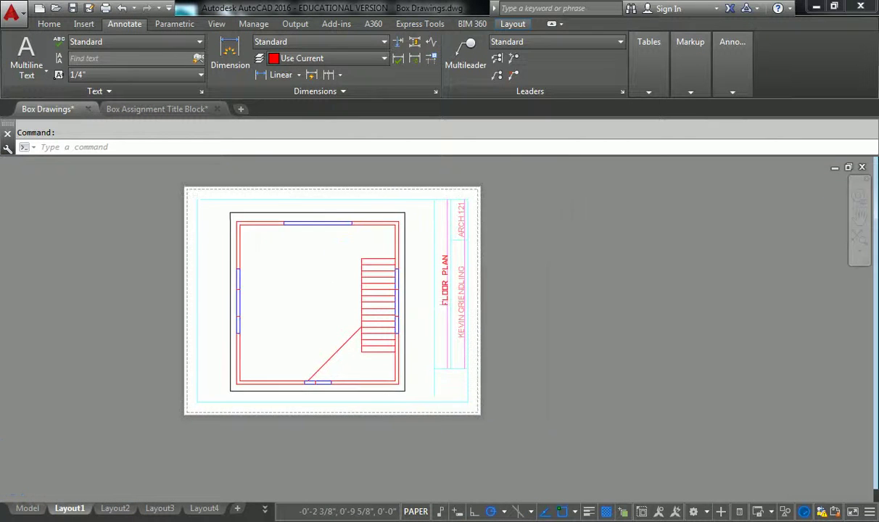
key(ctrl+v)
click(415, 317)
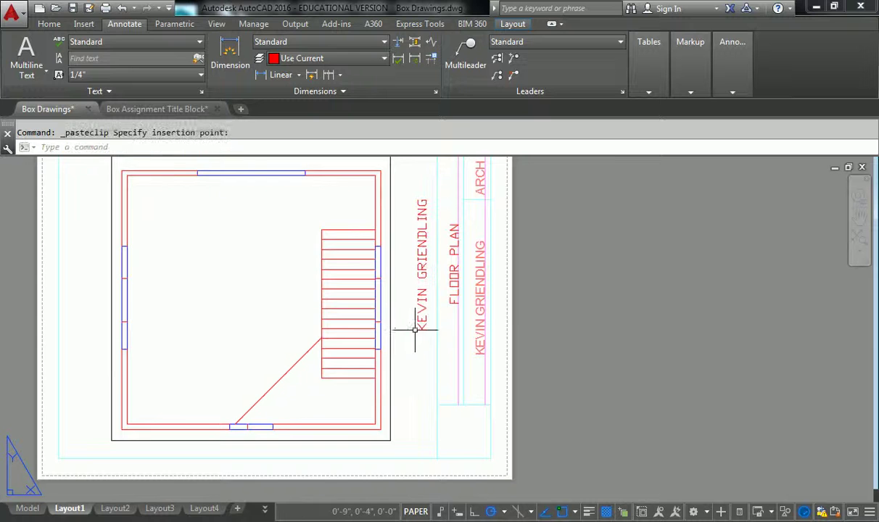
scroll(435, 311, up, 4)
scroll(435, 310, down, 4)
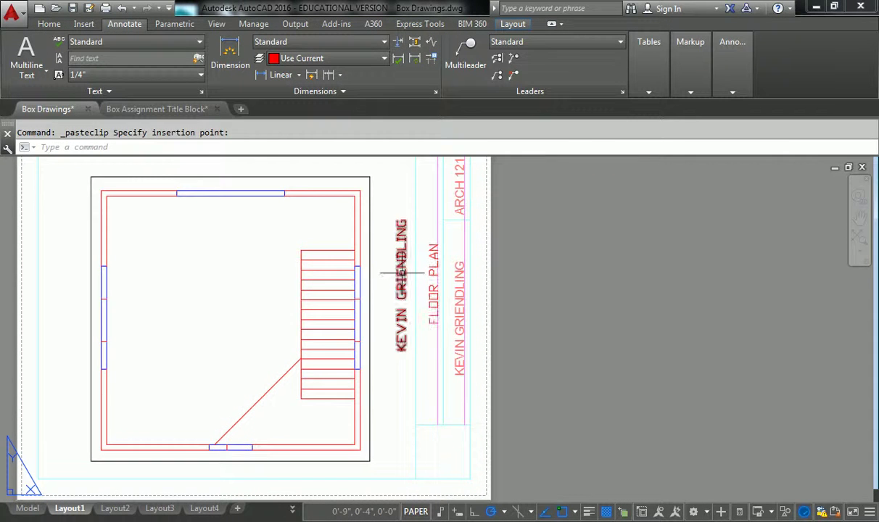
click(392, 284)
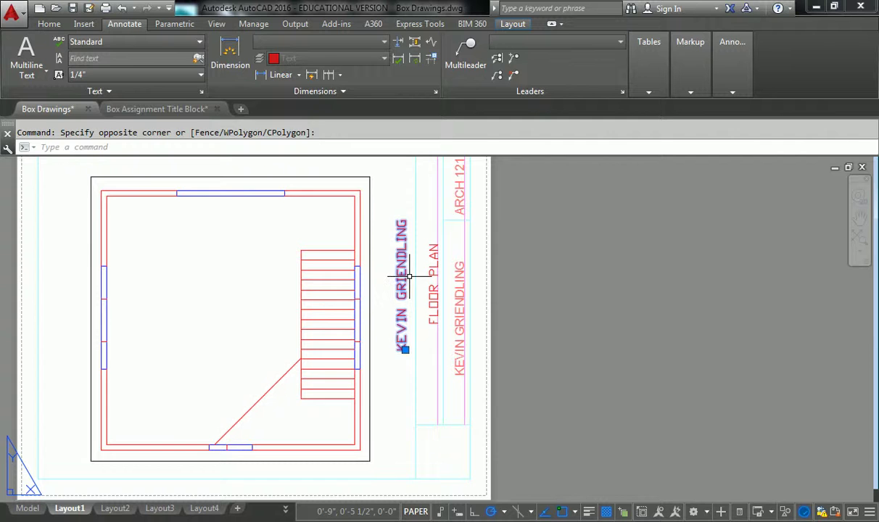
click(410, 276)
key(Delete)
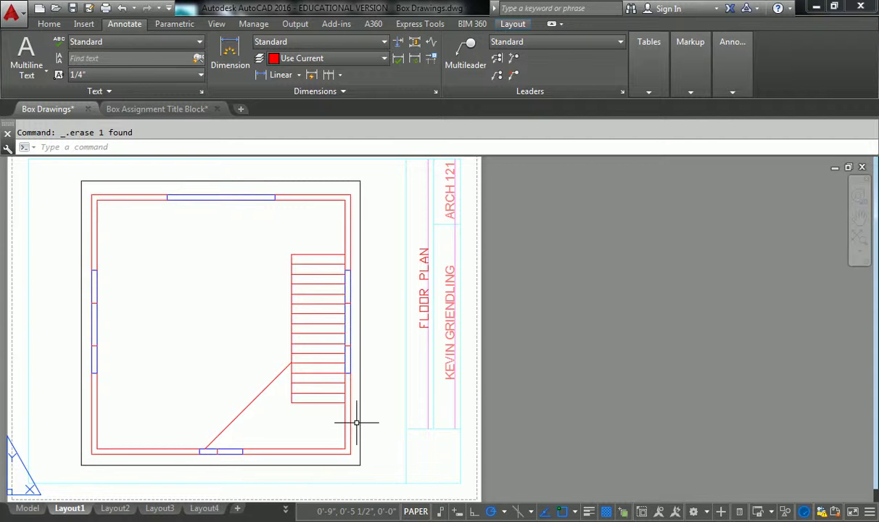
scroll(411, 401, down, 2)
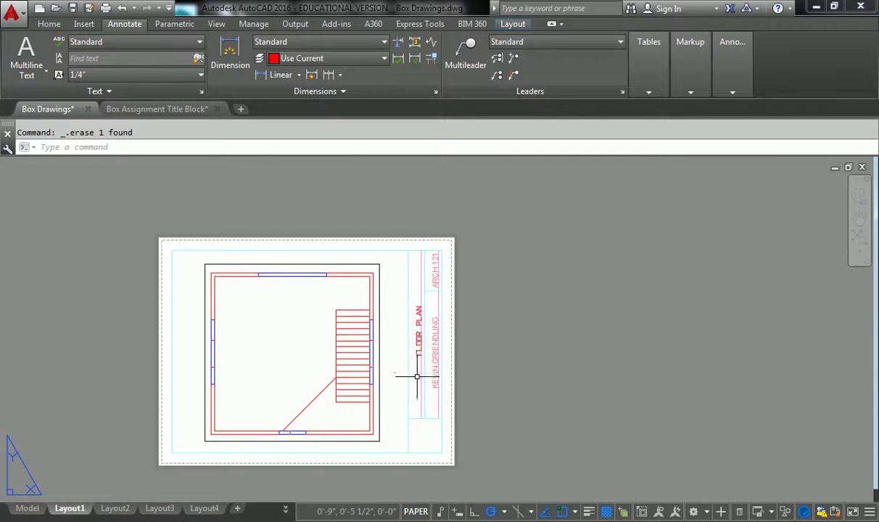